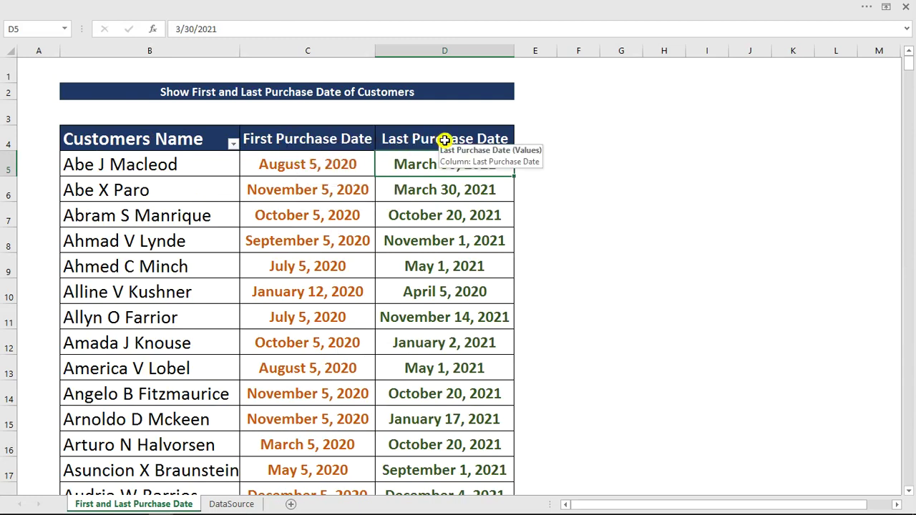
# Step: Inspect a customer's name and its first and last purchase dates in the finished table
pyautogui.click(136, 170)
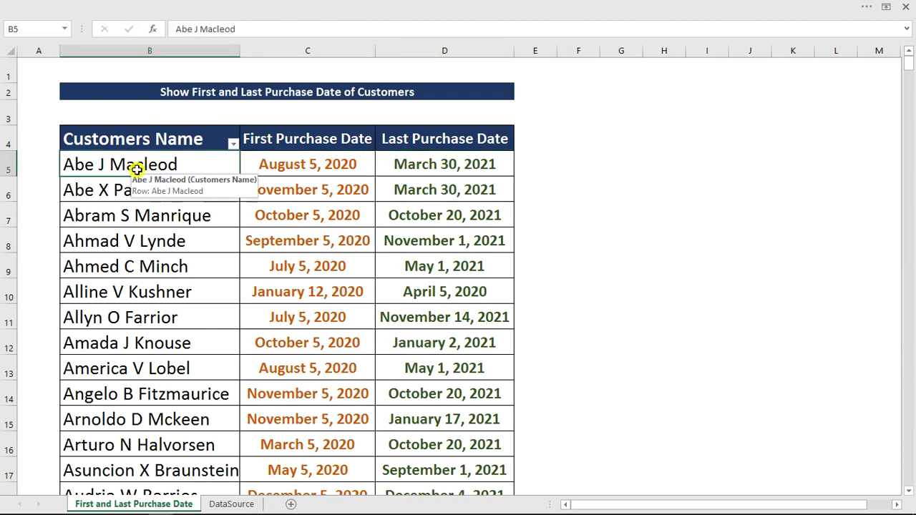
pyautogui.click(300, 168)
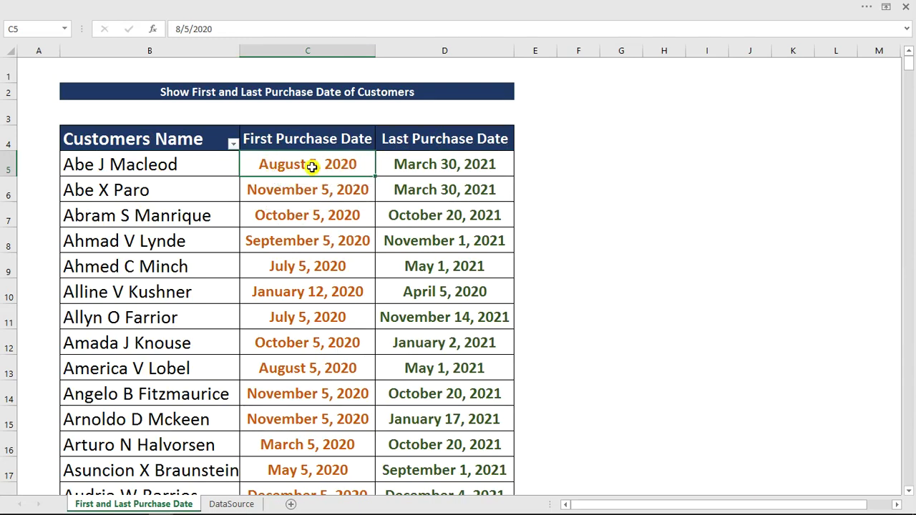
pyautogui.click(417, 166)
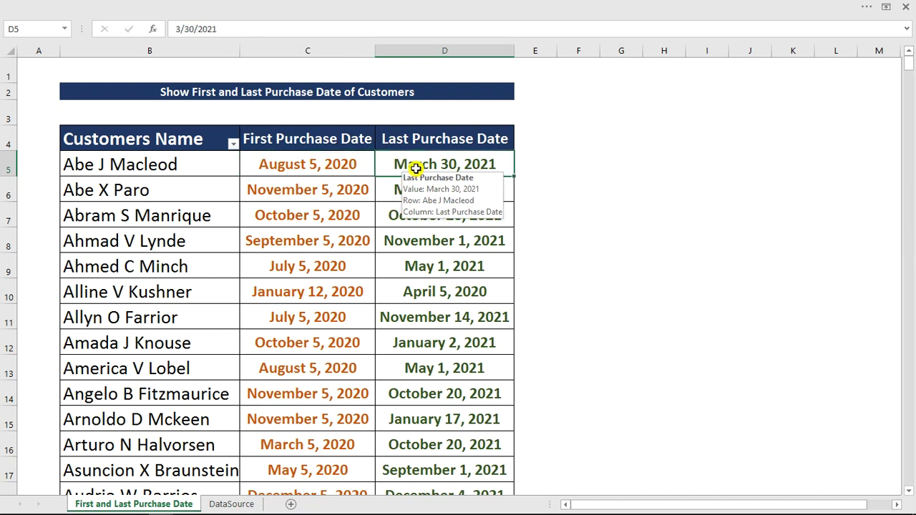
pyautogui.scroll(-10, 428, 301)
pyautogui.scroll(-20, 429, 301)
pyautogui.scroll(13, 425, 303)
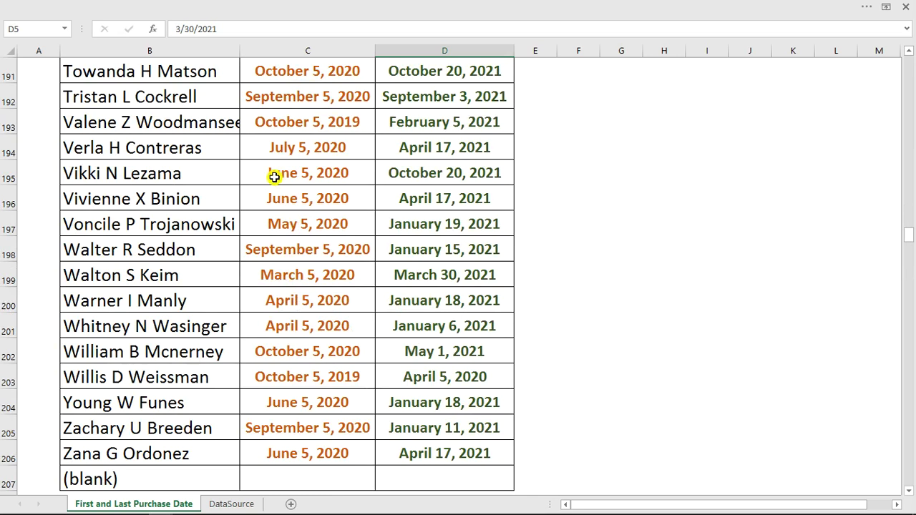
# Step: Return to the top of the finished table and switch to the DataSource sheet
pyautogui.moveTo(275, 176)
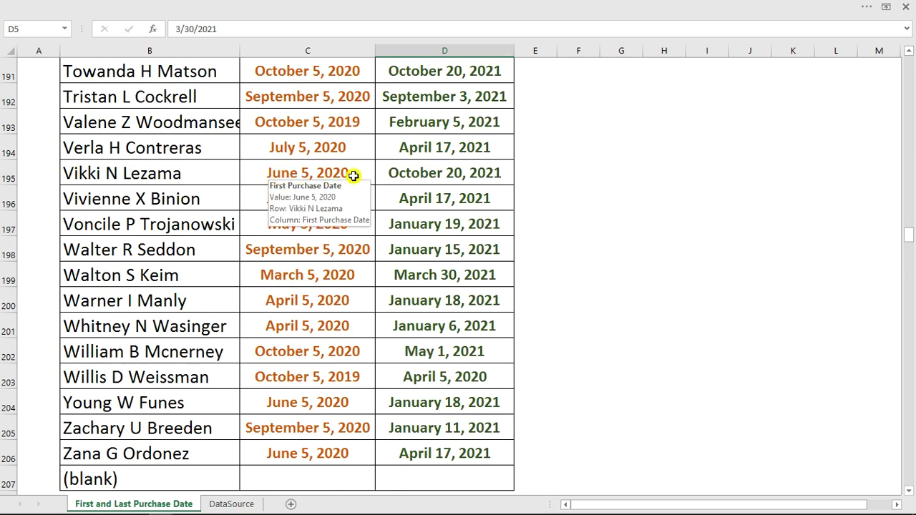
pyautogui.moveTo(415, 176)
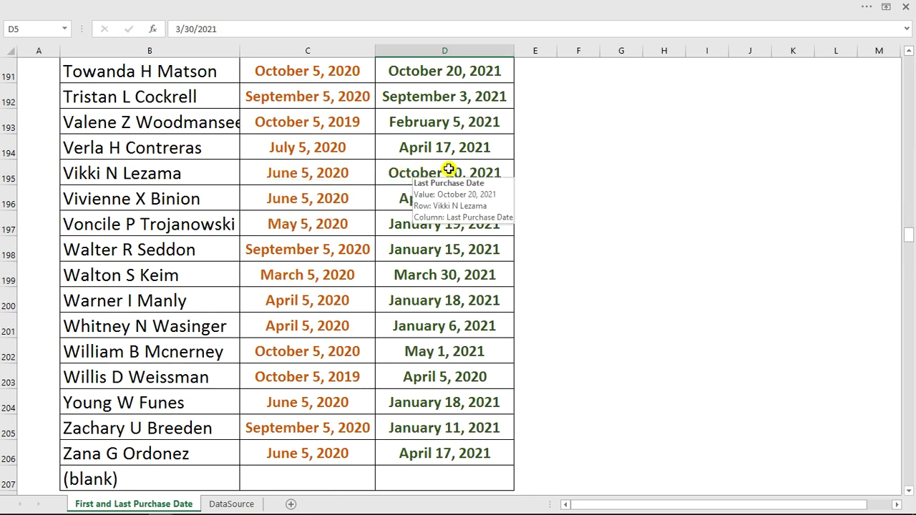
pyautogui.moveTo(145, 177)
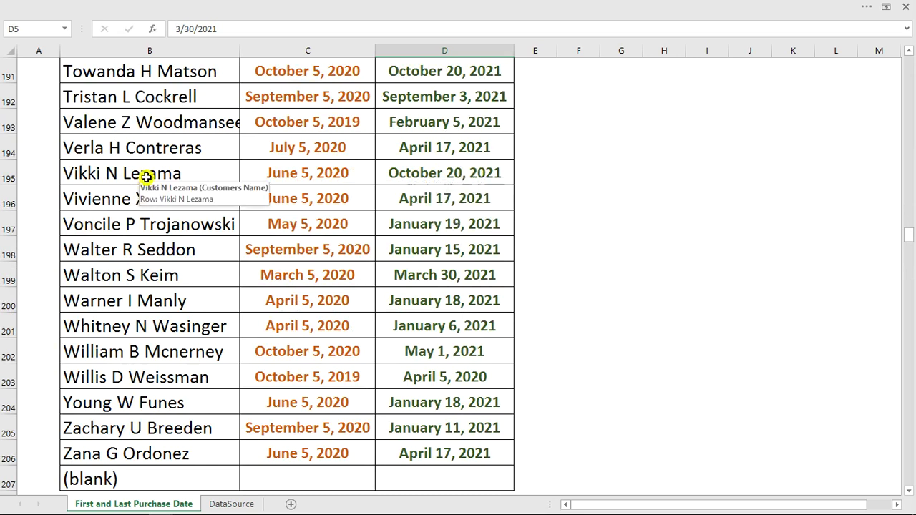
pyautogui.scroll(20, 146, 177)
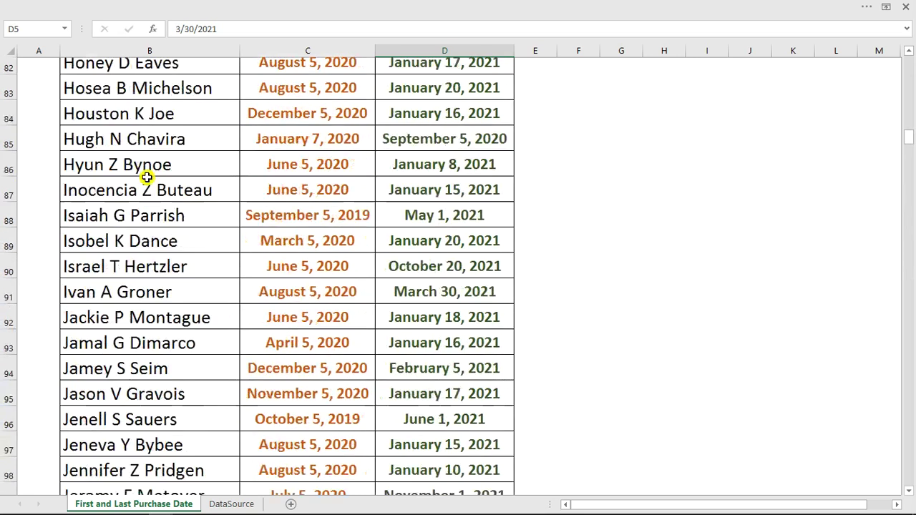
pyautogui.scroll(13, 145, 177)
pyautogui.scroll(4, 145, 177)
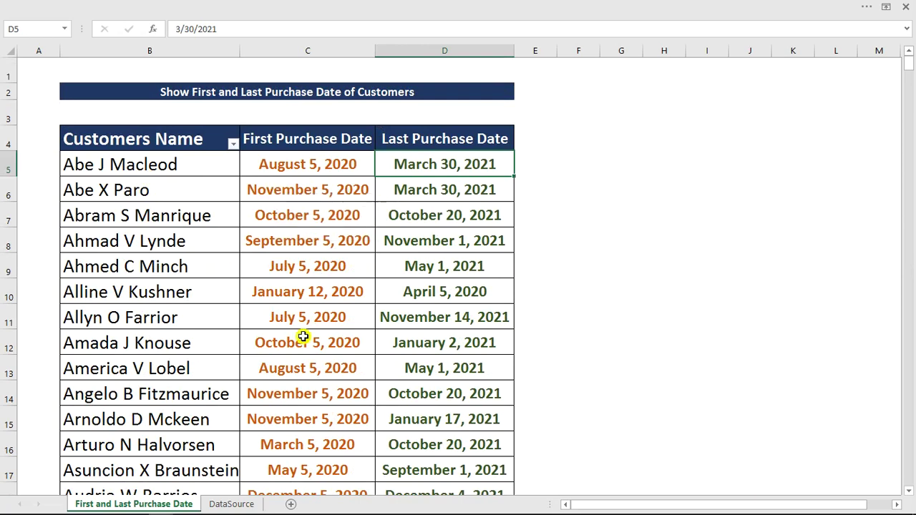
pyautogui.click(229, 504)
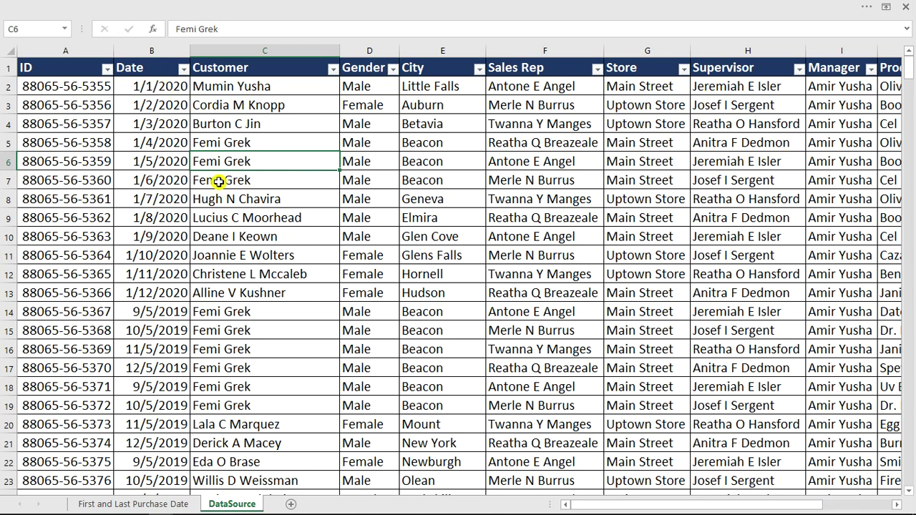
# Step: Insert a PivotTable from the DataSource range on a new worksheet
pyautogui.click(111, 110)
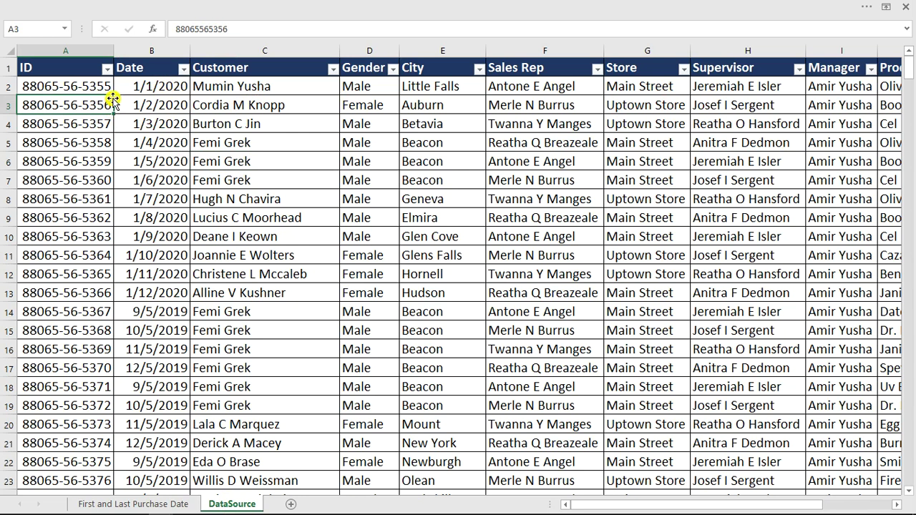
pyautogui.click(143, 5)
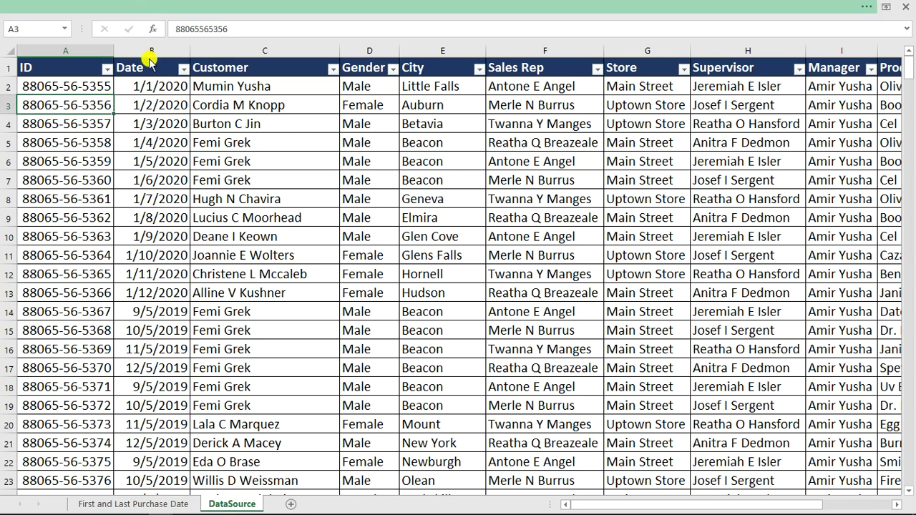
pyautogui.click(148, 6)
pyautogui.click(108, 29)
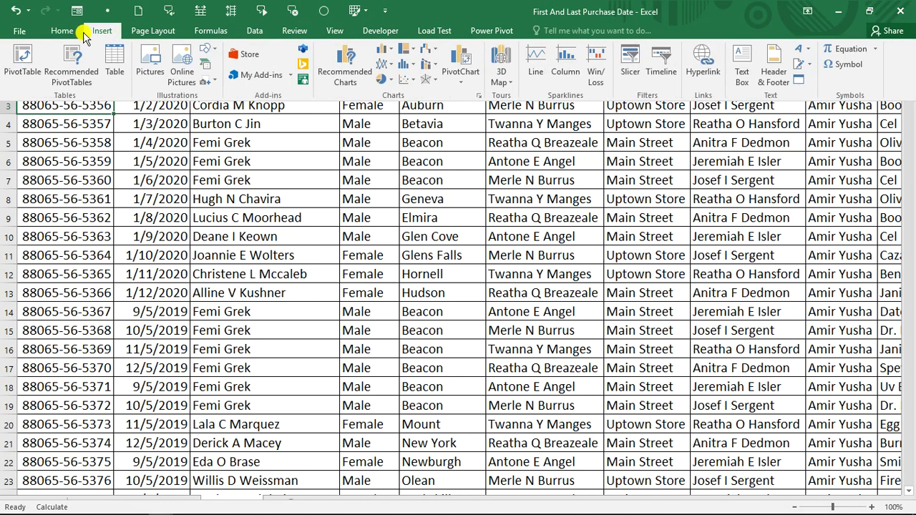
pyautogui.click(22, 57)
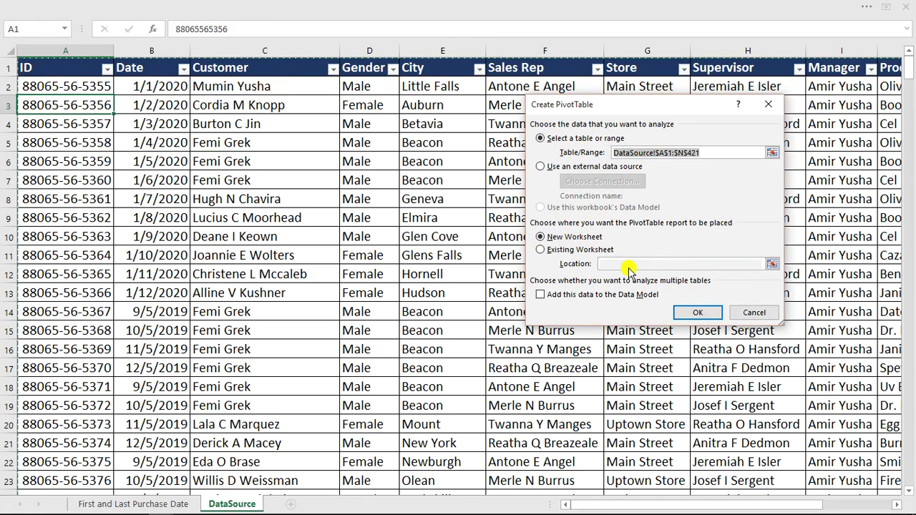
pyautogui.click(687, 313)
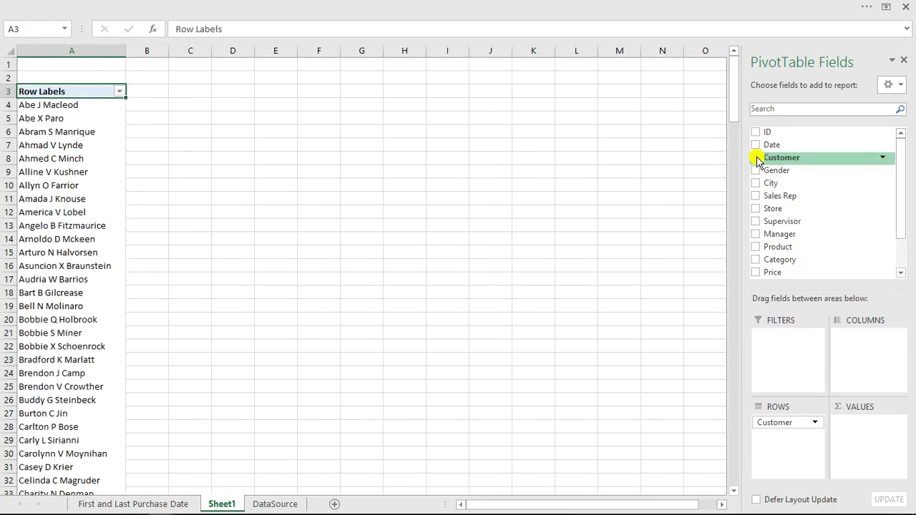
# Step: Remove the PivotTable's Grand Total row so the customer list ends at row 205
pyautogui.scroll(-20, 143, 236)
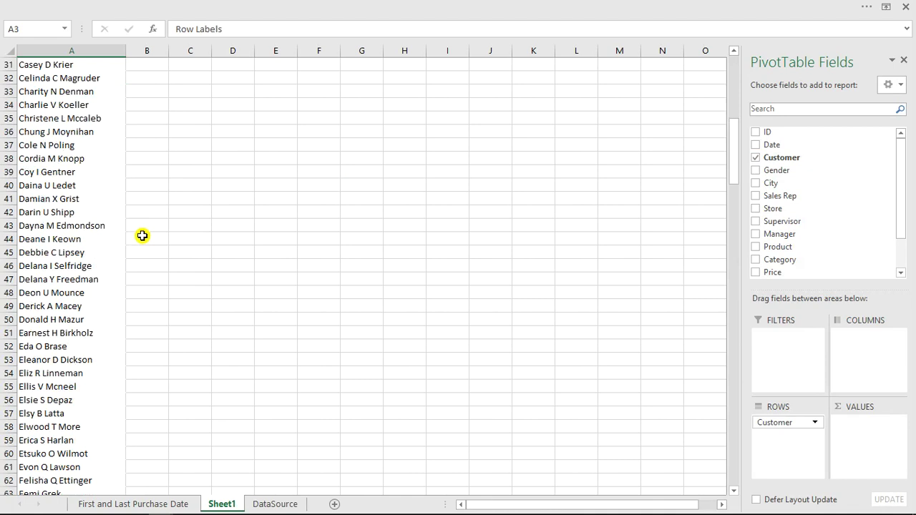
pyautogui.scroll(-20, 142, 236)
pyautogui.scroll(10, 144, 235)
pyautogui.scroll(20, 145, 235)
pyautogui.scroll(-20, 145, 234)
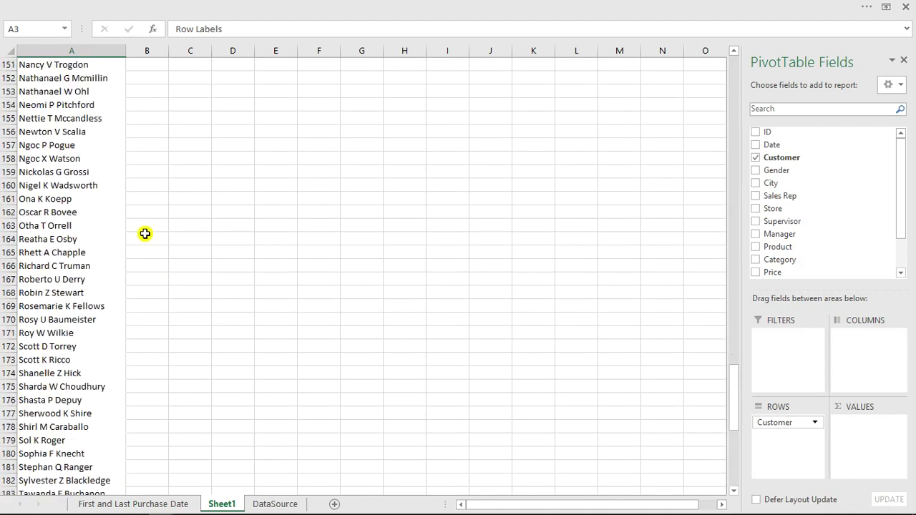
pyautogui.scroll(-3, 145, 234)
pyautogui.scroll(7, 145, 233)
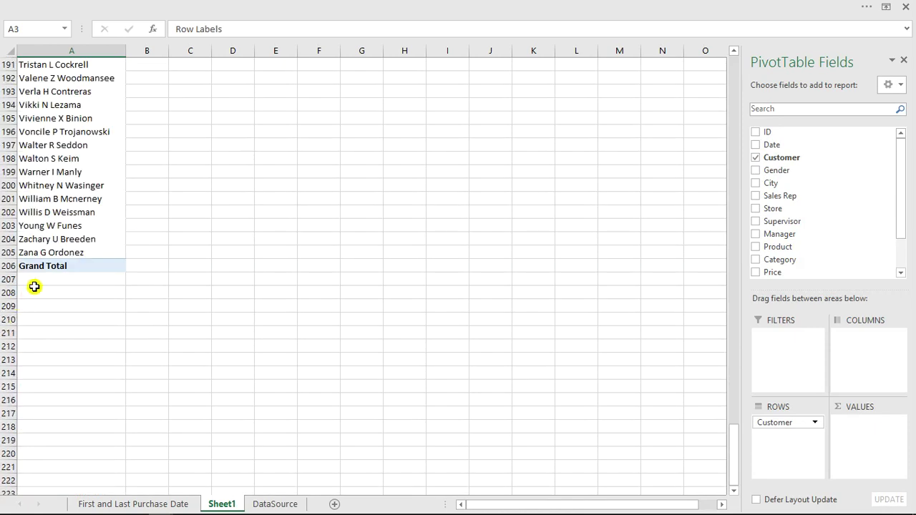
pyautogui.click(47, 268)
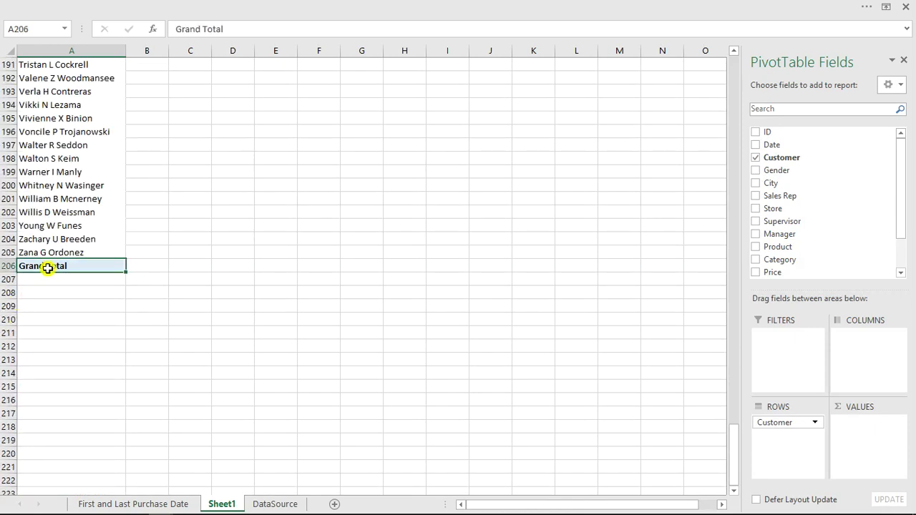
pyautogui.rightClick(58, 265)
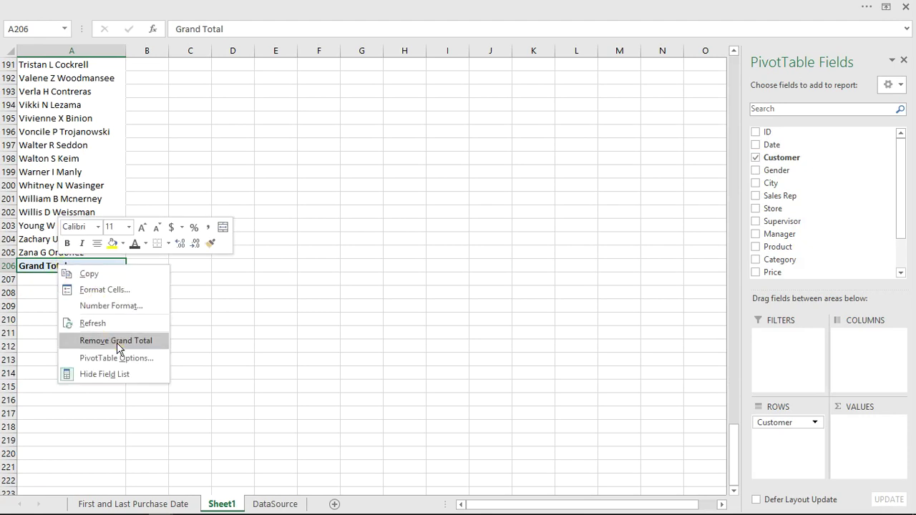
pyautogui.click(116, 341)
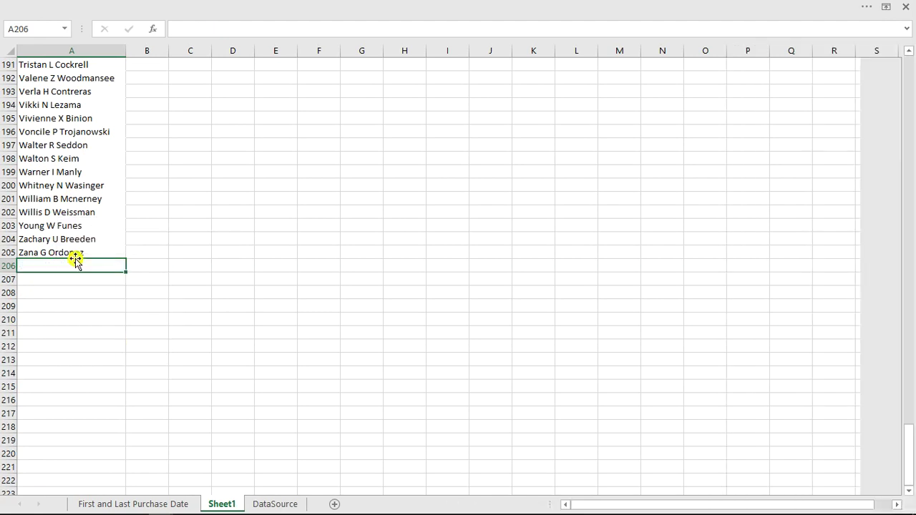
pyautogui.scroll(20, 75, 256)
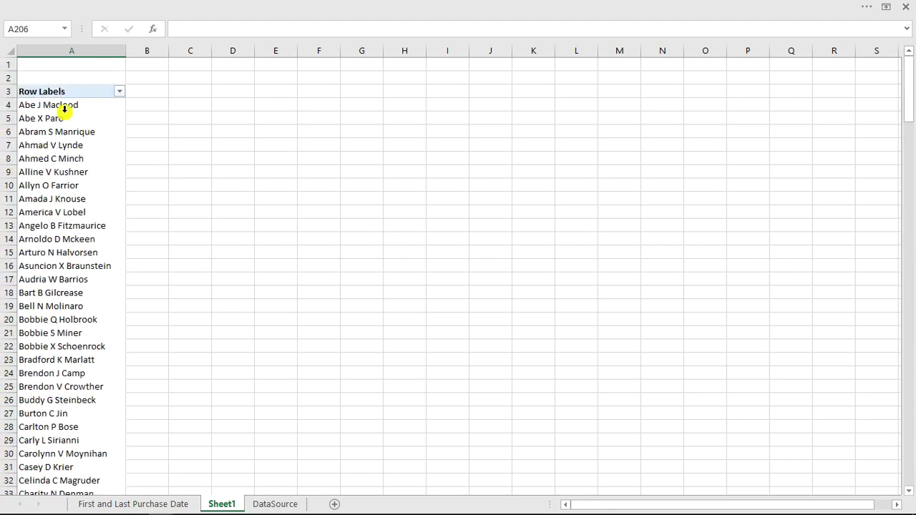
# Step: Enlarge the font of columns A through I to 18 point
pyautogui.moveTo(59, 50); pyautogui.dragTo(456, 64)
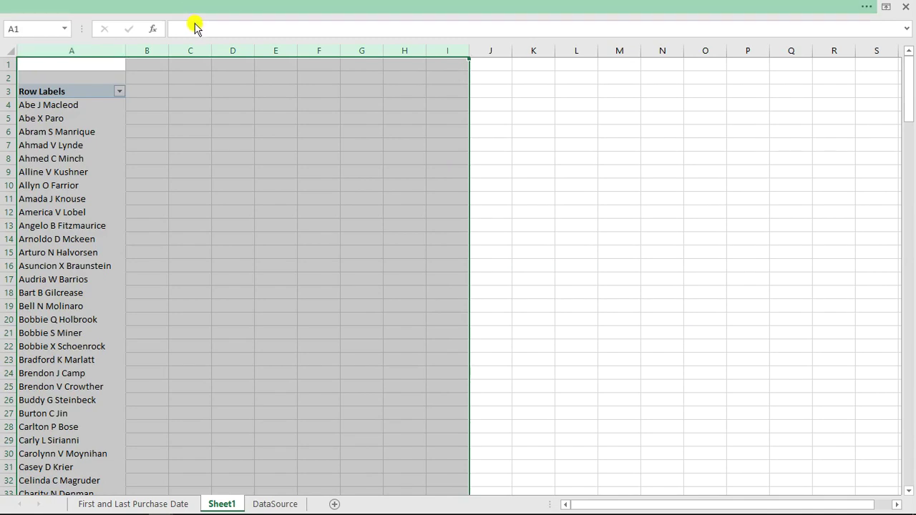
pyautogui.click(196, 8)
pyautogui.click(61, 31)
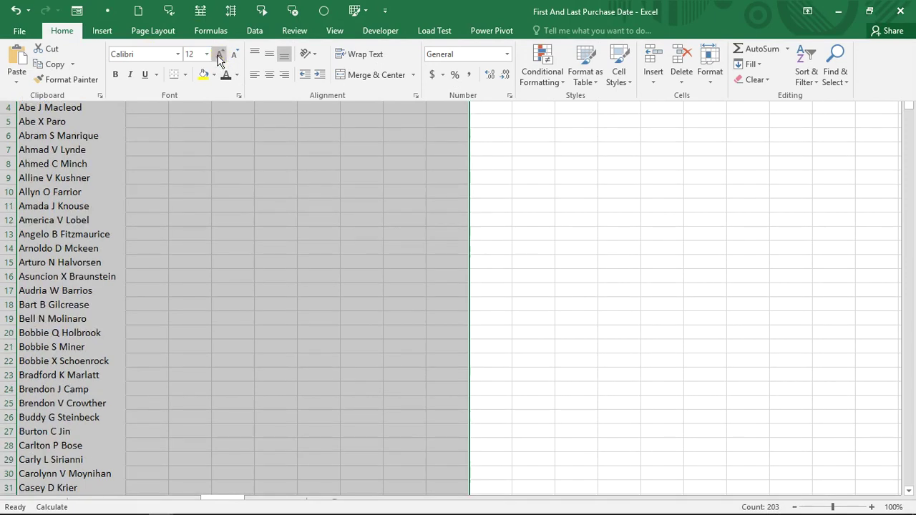
pyautogui.click(219, 57)
pyautogui.click(218, 57)
pyautogui.click(218, 57)
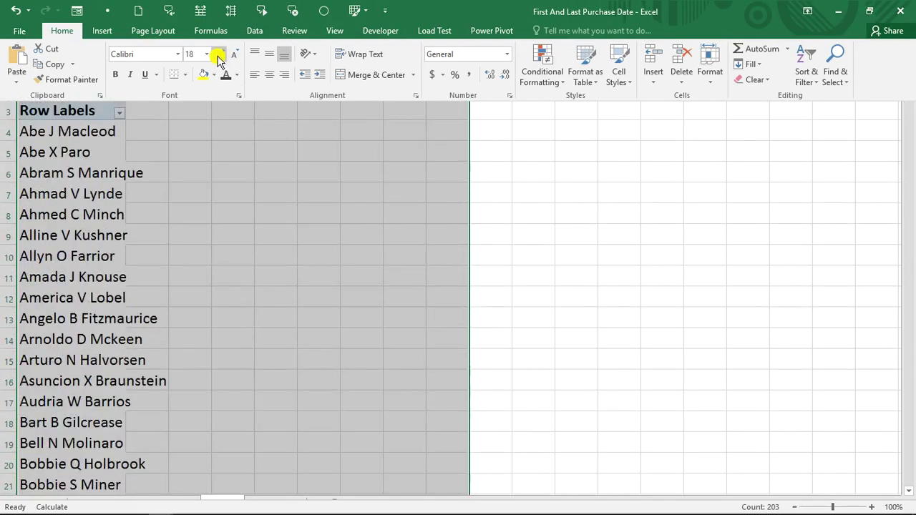
pyautogui.click(221, 59)
pyautogui.hotkey('ctrl', 'shift', 'F1')
pyautogui.click(98, 145)
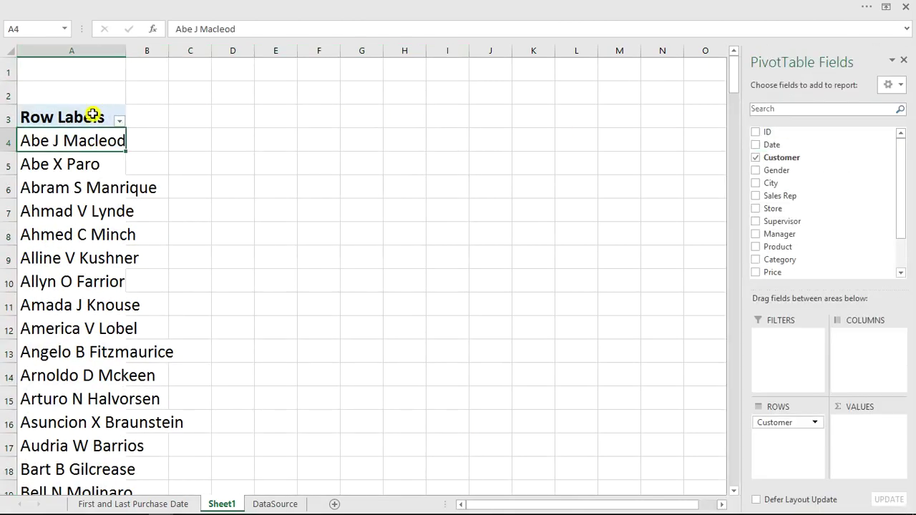
# Step: Drag Date into Values twice, giving Count of Date and Count of Date2 columns
pyautogui.moveTo(822, 144); pyautogui.dragTo(865, 434)
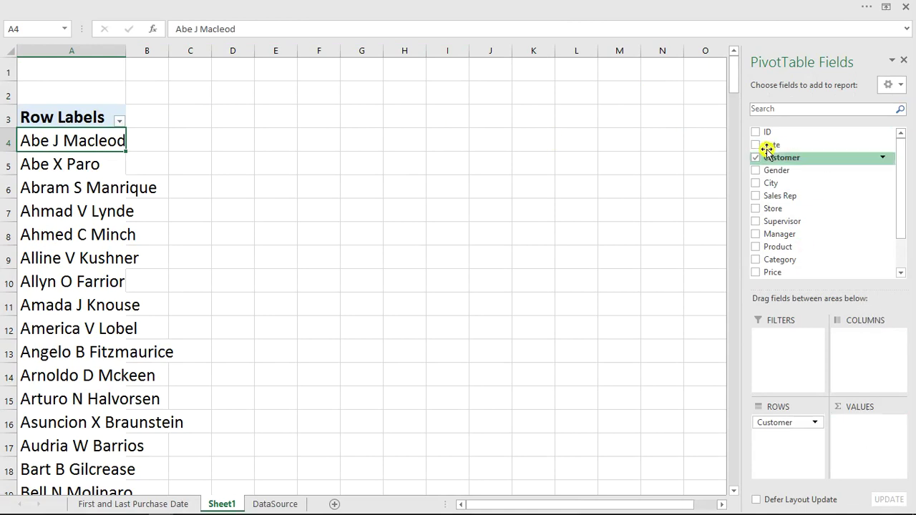
pyautogui.moveTo(779, 146); pyautogui.dragTo(857, 450)
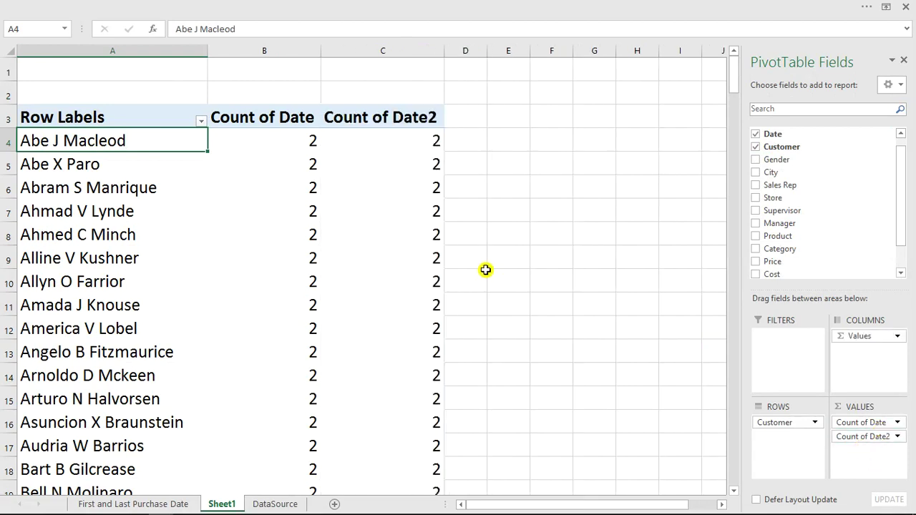
pyautogui.click(66, 119)
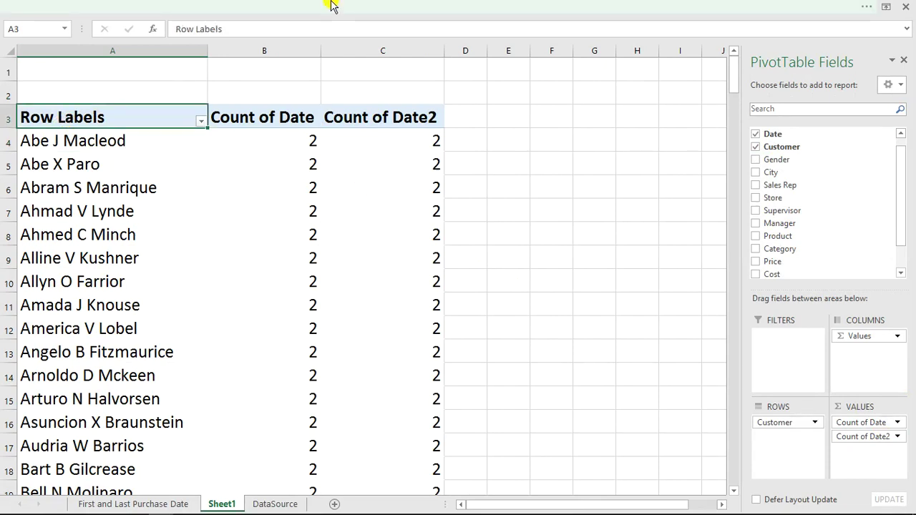
pyautogui.click(594, 7)
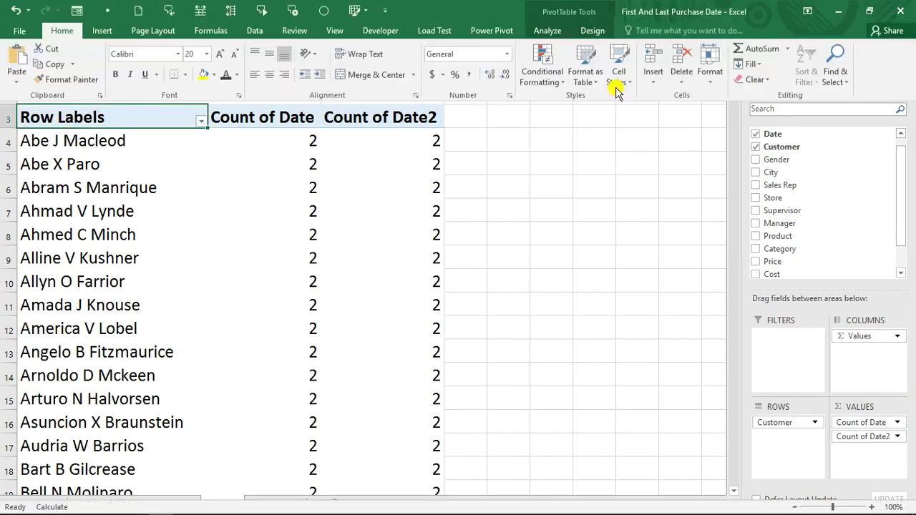
# Step: Switch the PivotTable report layout to tabular form, heading the first column Customer
pyautogui.click(586, 32)
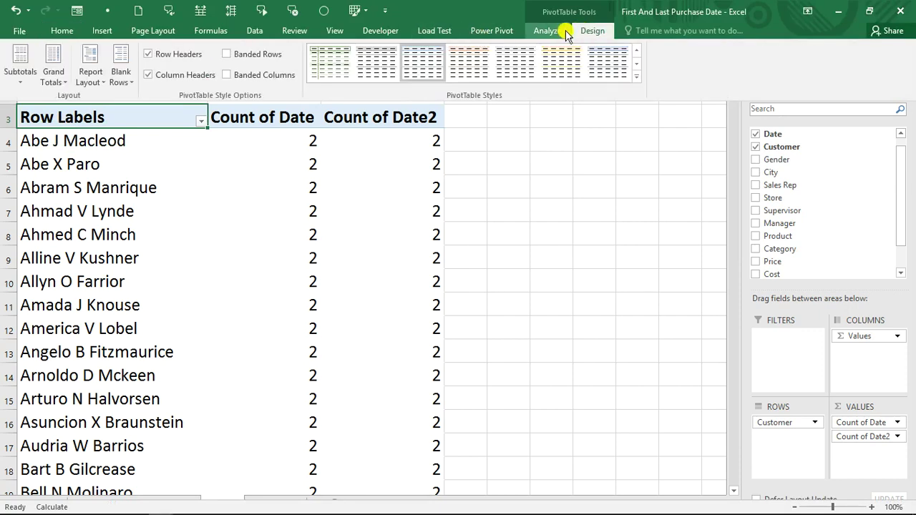
pyautogui.click(95, 85)
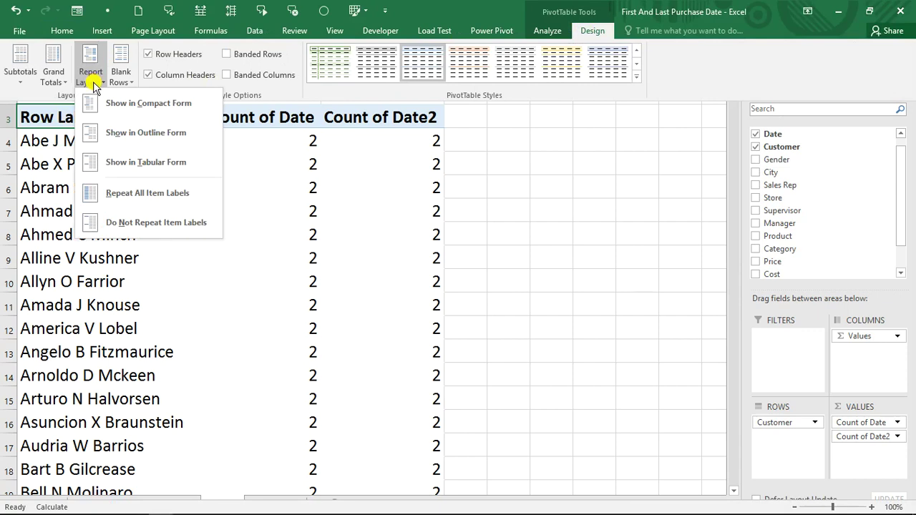
pyautogui.click(125, 164)
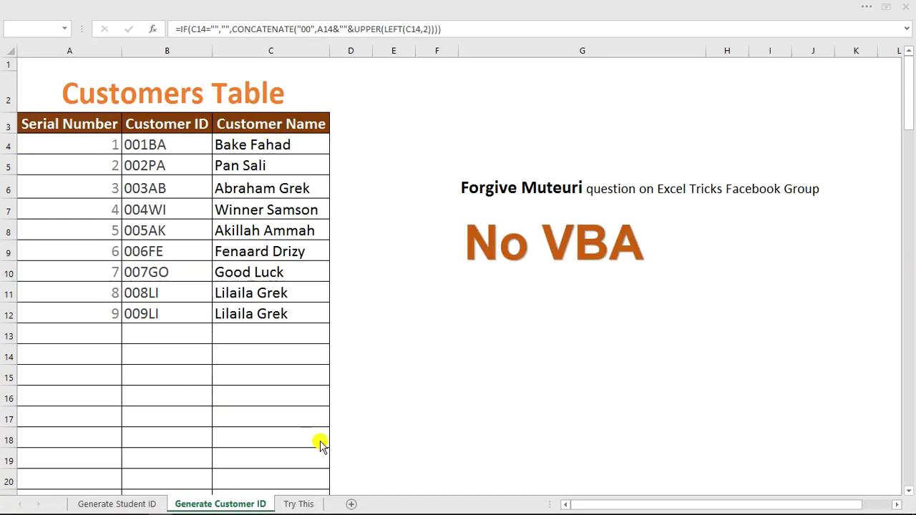
# Step: Glance at the Try This sheet, then return to the First And Last Purchase Date workbook
pyautogui.click(380, 412)
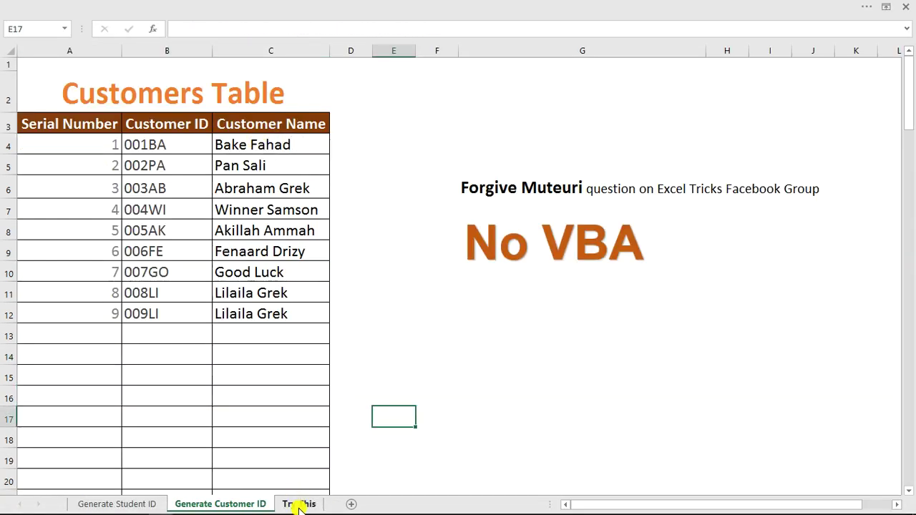
pyautogui.click(298, 504)
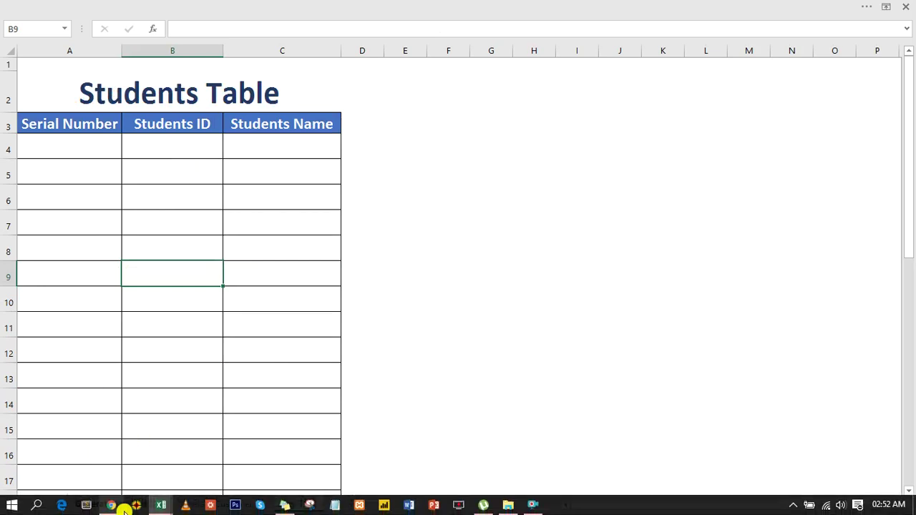
pyautogui.moveTo(166, 506)
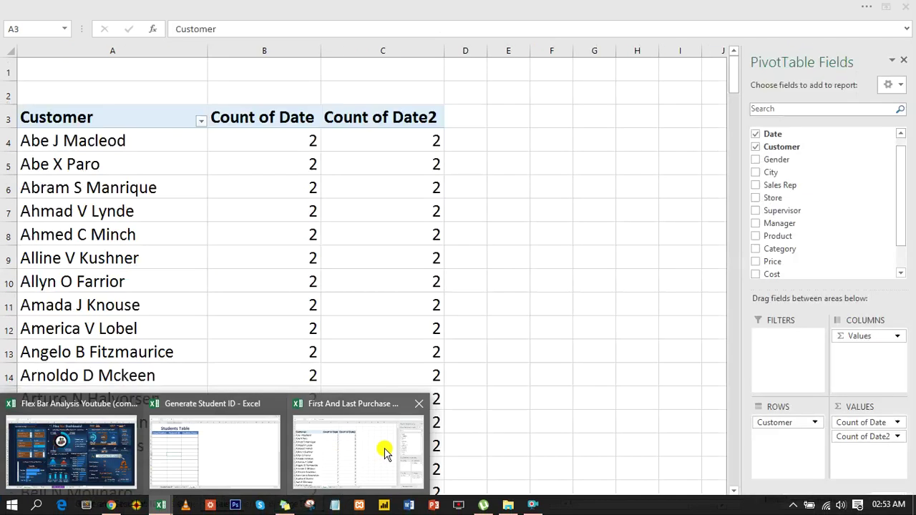
pyautogui.click(384, 452)
pyautogui.click(342, 141)
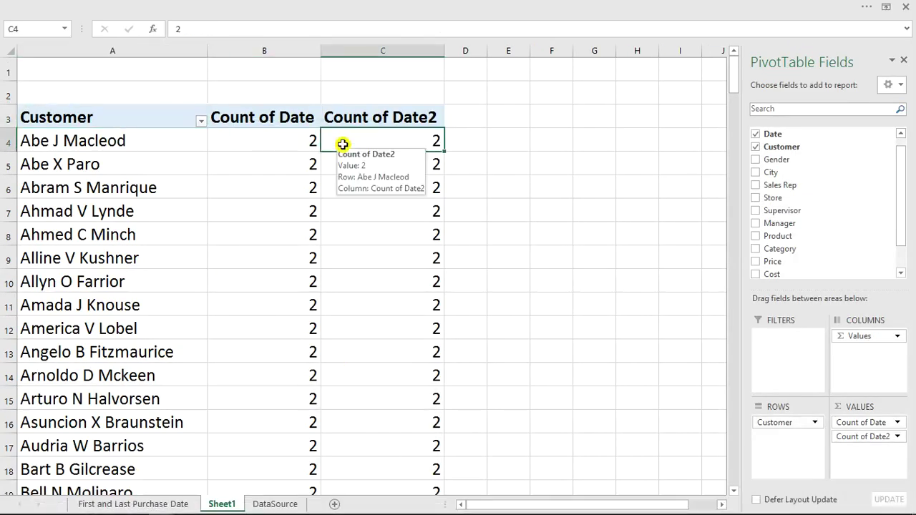
pyautogui.click(269, 139)
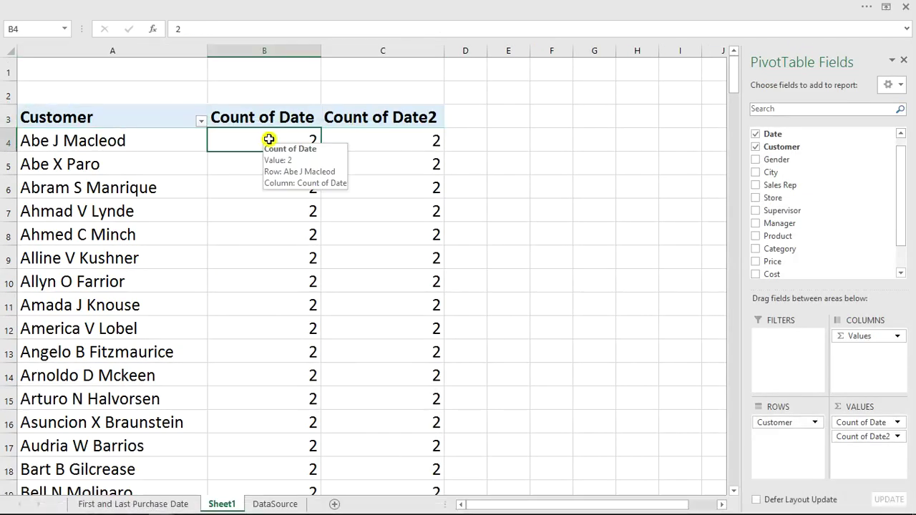
# Step: Summarize the Count of Date column by Min to get earliest purchases
pyautogui.rightClick(269, 140)
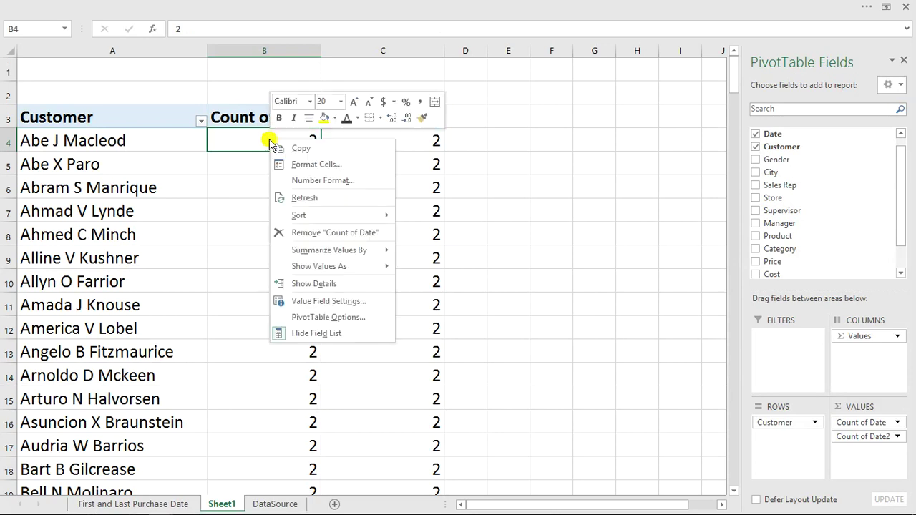
pyautogui.moveTo(346, 269)
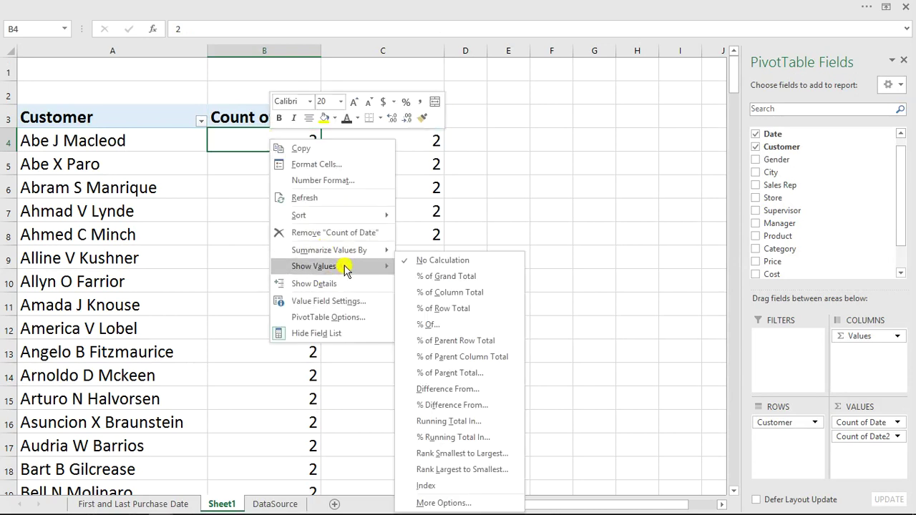
pyautogui.moveTo(348, 250)
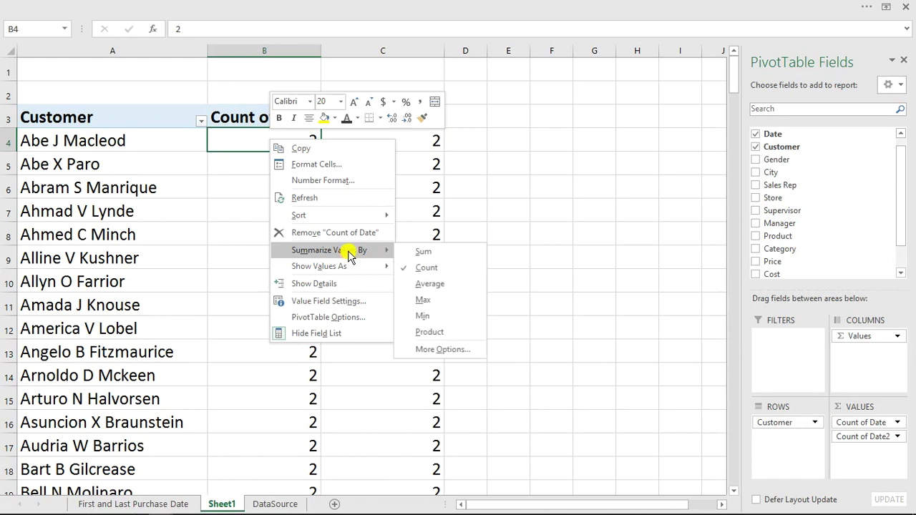
pyautogui.click(422, 317)
# Step: Summarize the Count of Date2 column by Max to get latest purchases
pyautogui.click(358, 136)
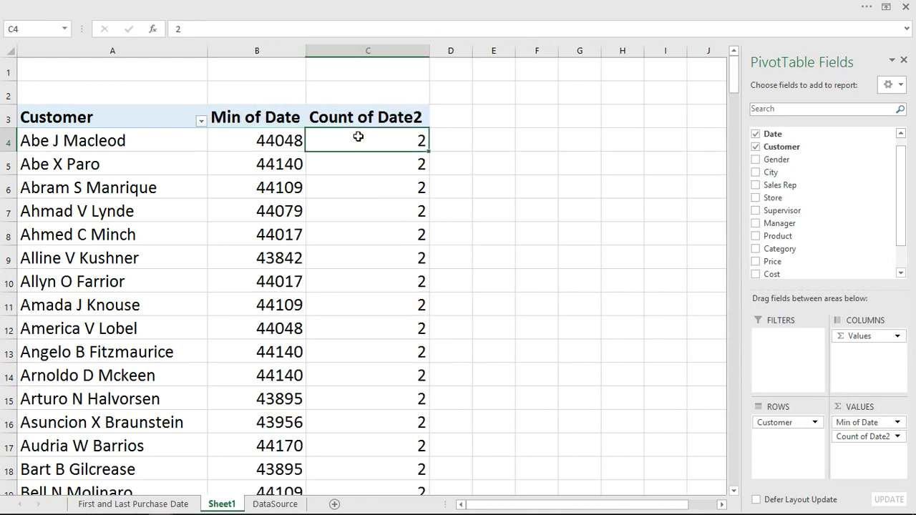
pyautogui.rightClick(358, 137)
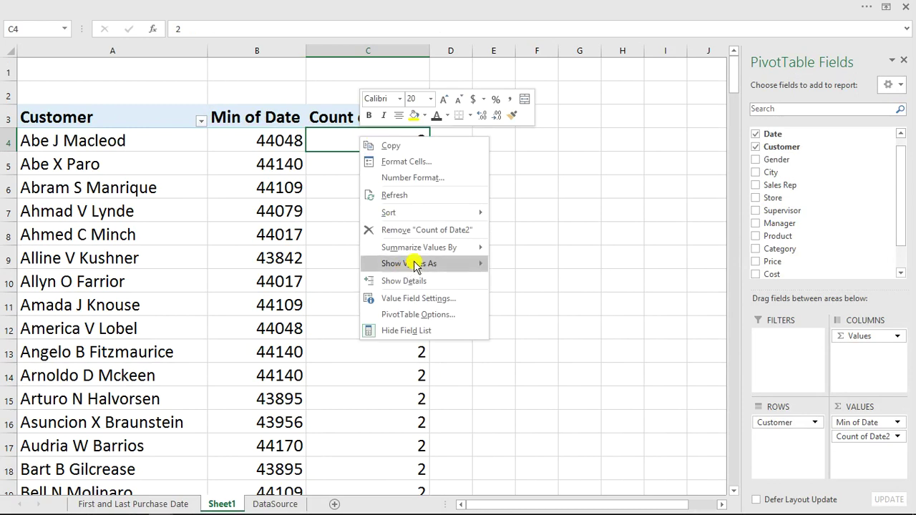
pyautogui.moveTo(425, 248)
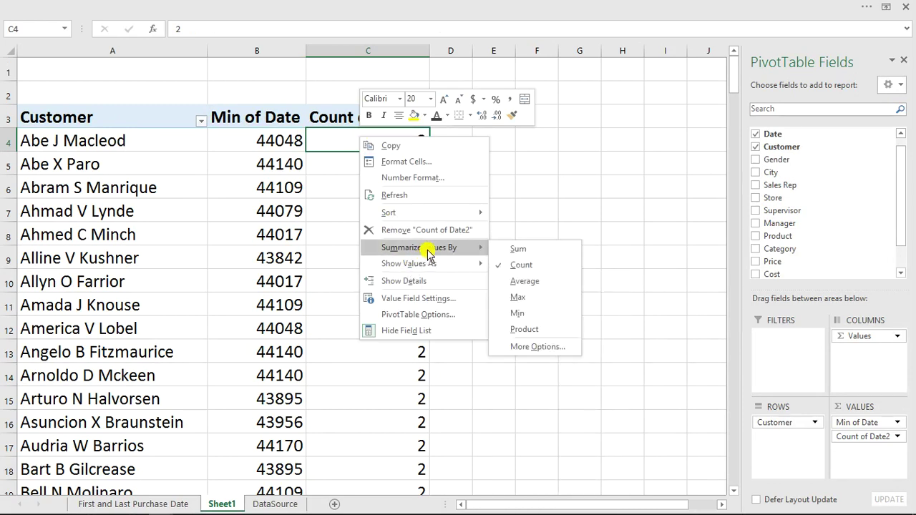
pyautogui.click(524, 299)
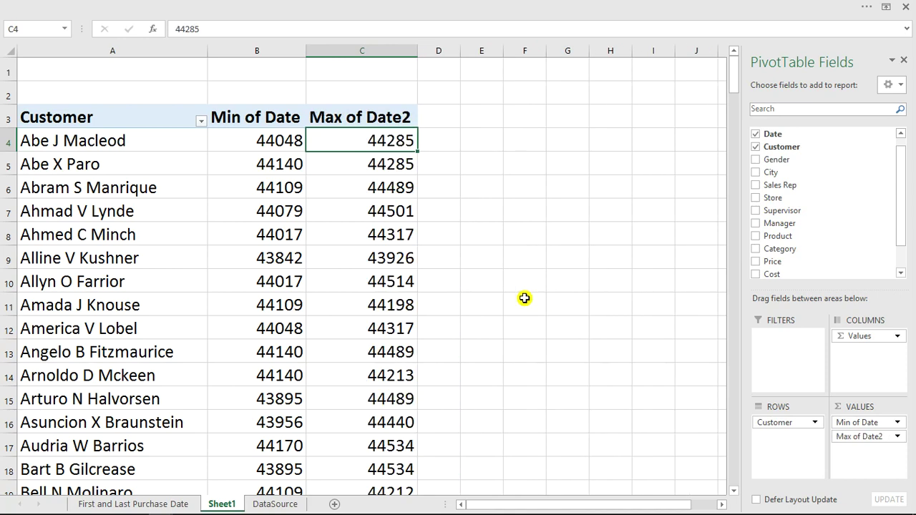
pyautogui.click(239, 120)
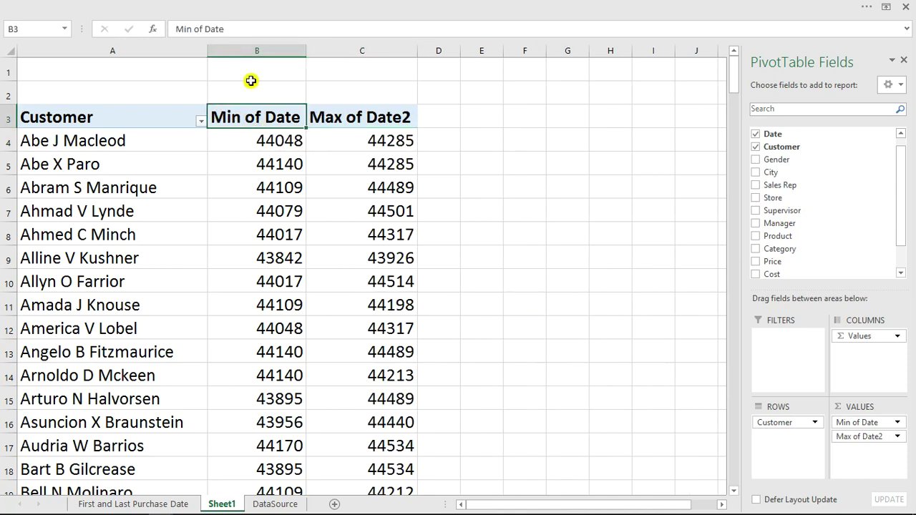
# Step: Format the whole Min of Date column with the 3/14/12 short date style
pyautogui.click(270, 145)
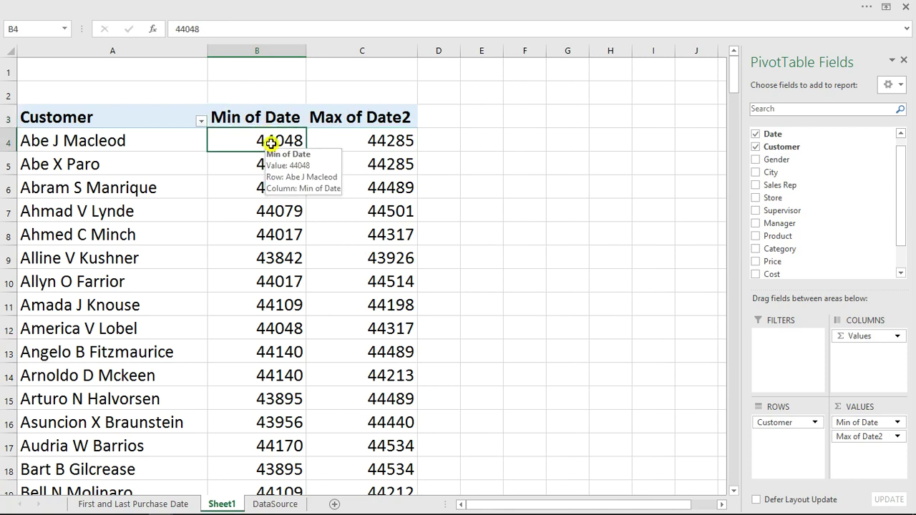
pyautogui.hotkey('ctrl', 'shift', 'Down')
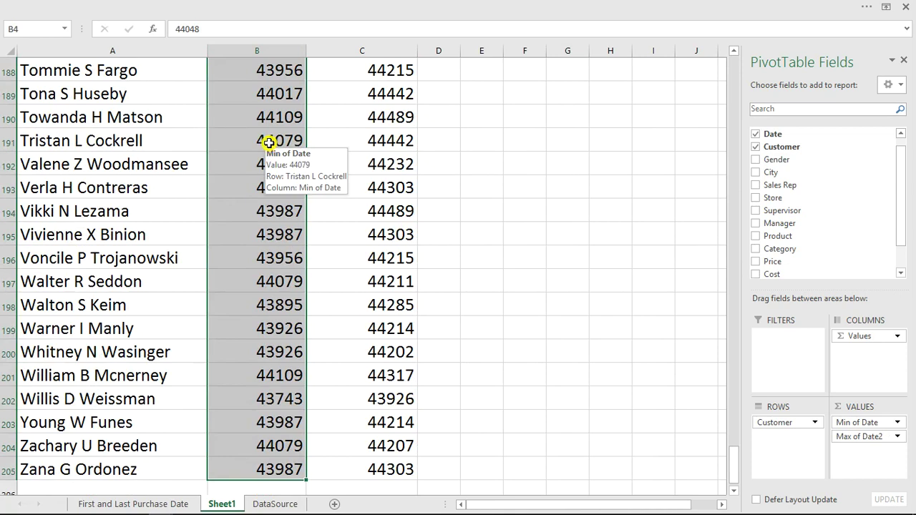
pyautogui.rightClick(267, 118)
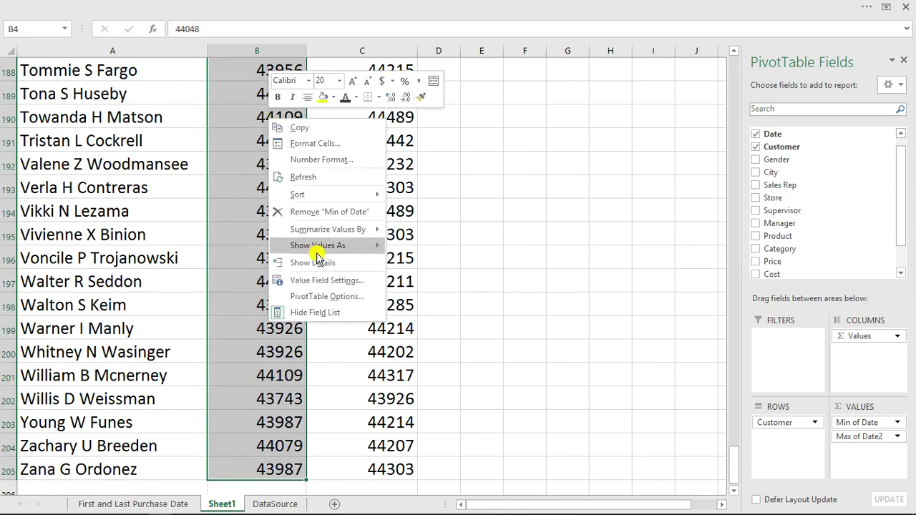
pyautogui.click(322, 159)
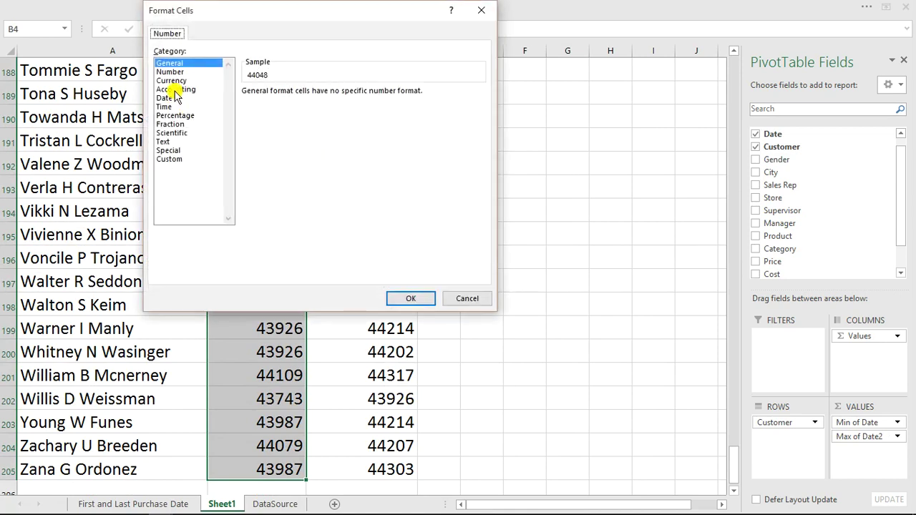
pyautogui.click(166, 98)
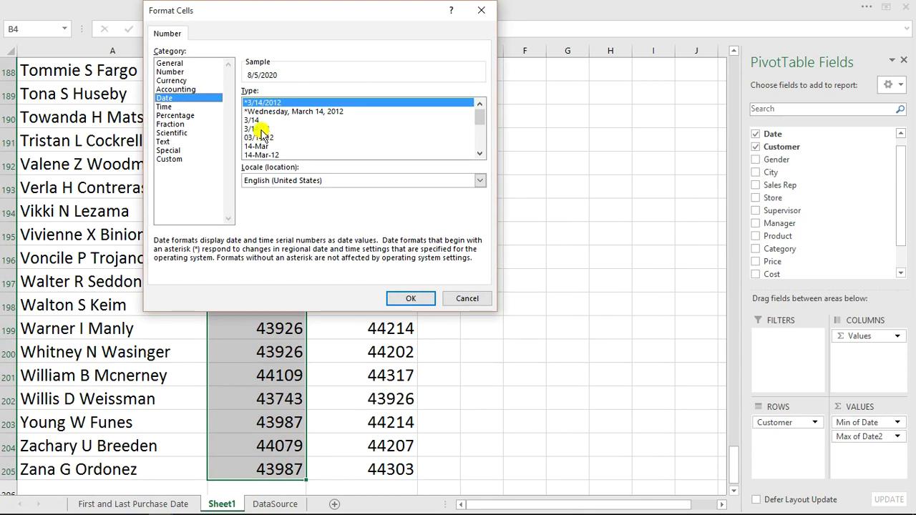
pyautogui.click(262, 129)
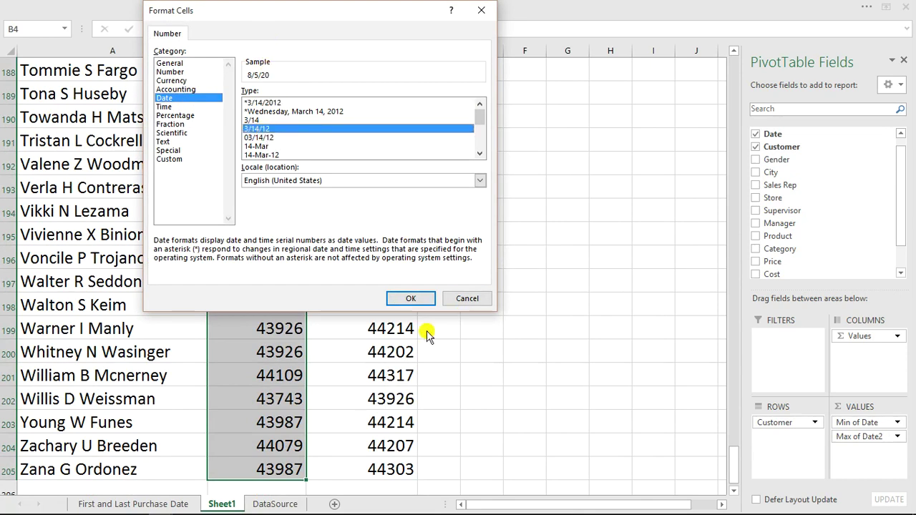
pyautogui.click(412, 299)
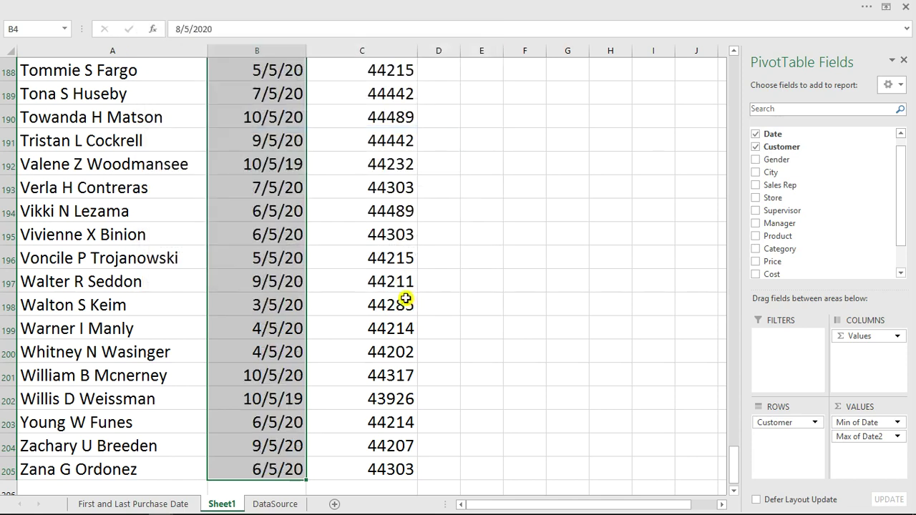
pyautogui.scroll(13, 271, 112)
pyautogui.scroll(20, 272, 112)
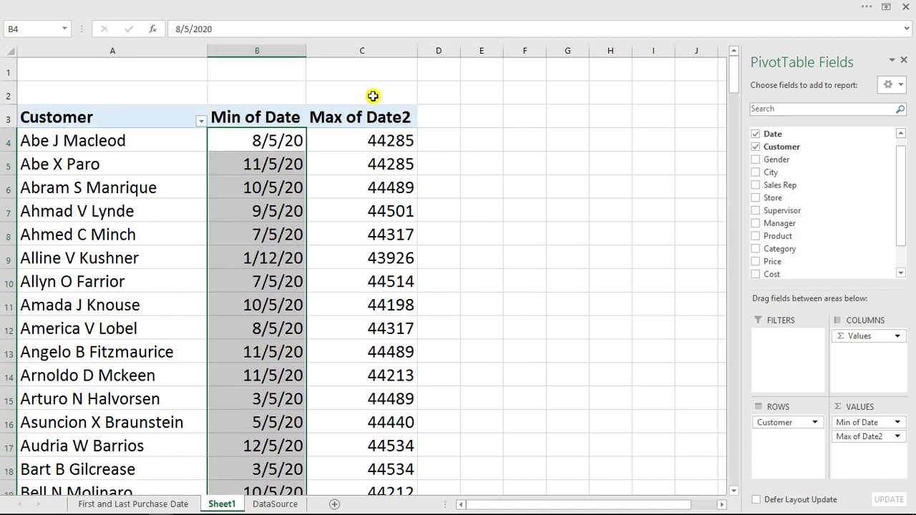
pyautogui.click(384, 143)
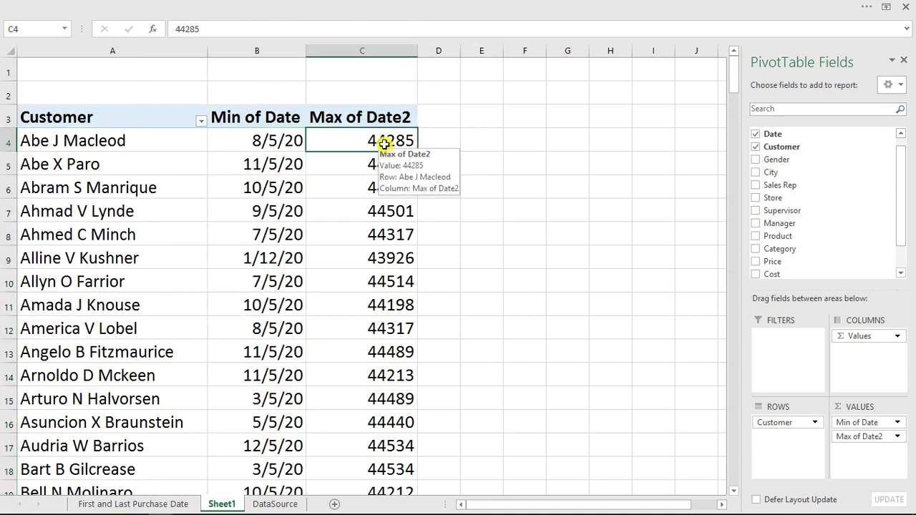
# Step: Format the whole Max of Date2 column with the 3/14/12 short date style
pyautogui.hotkey('ctrl', 'shift', 'Down')
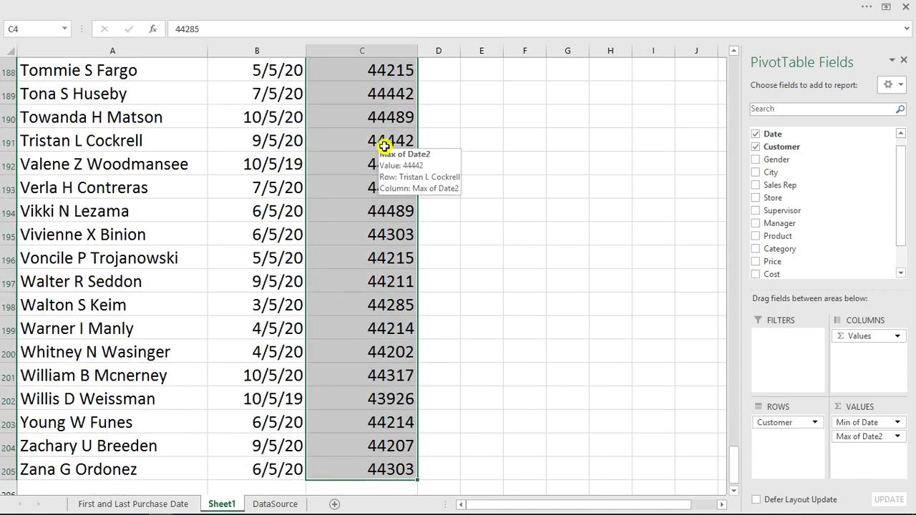
pyautogui.rightClick(375, 143)
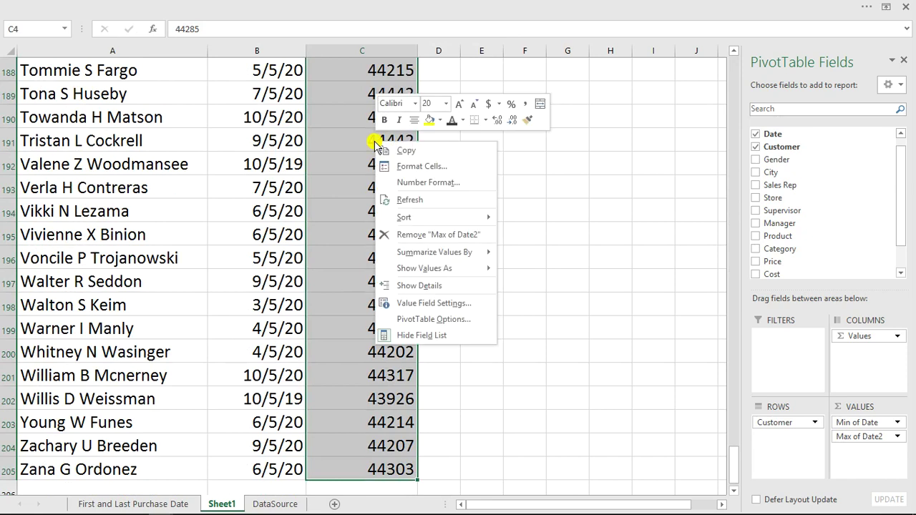
pyautogui.click(425, 184)
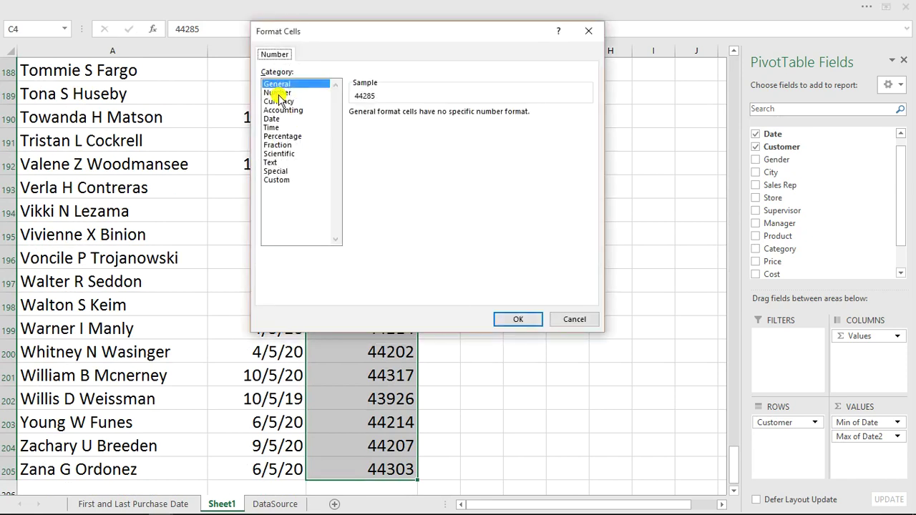
pyautogui.click(277, 93)
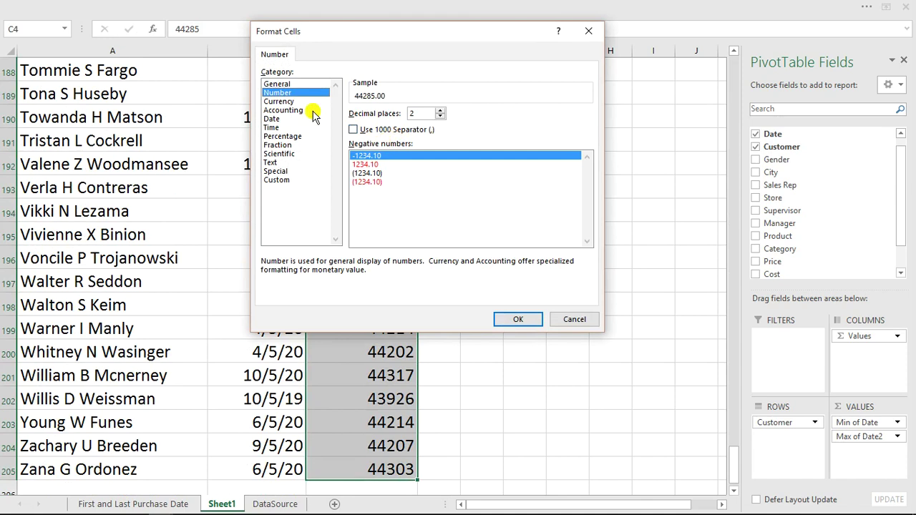
pyautogui.click(277, 121)
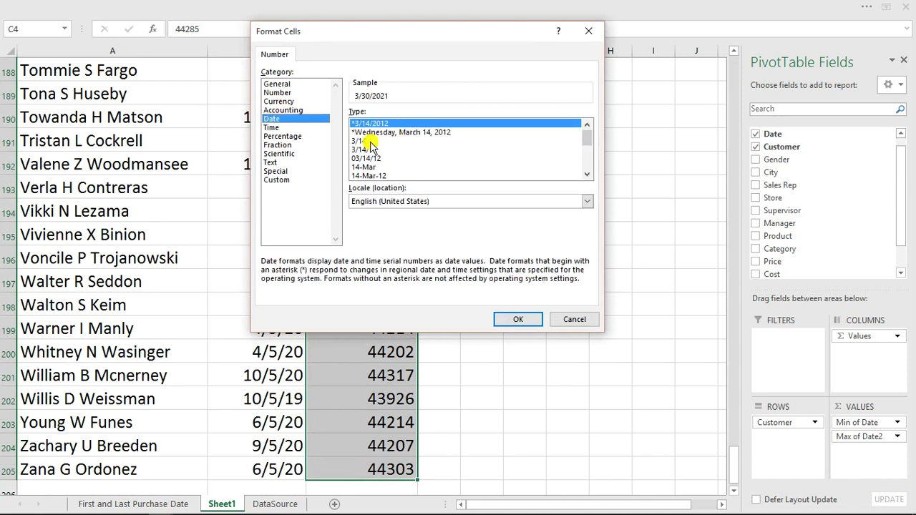
pyautogui.click(366, 149)
pyautogui.click(518, 319)
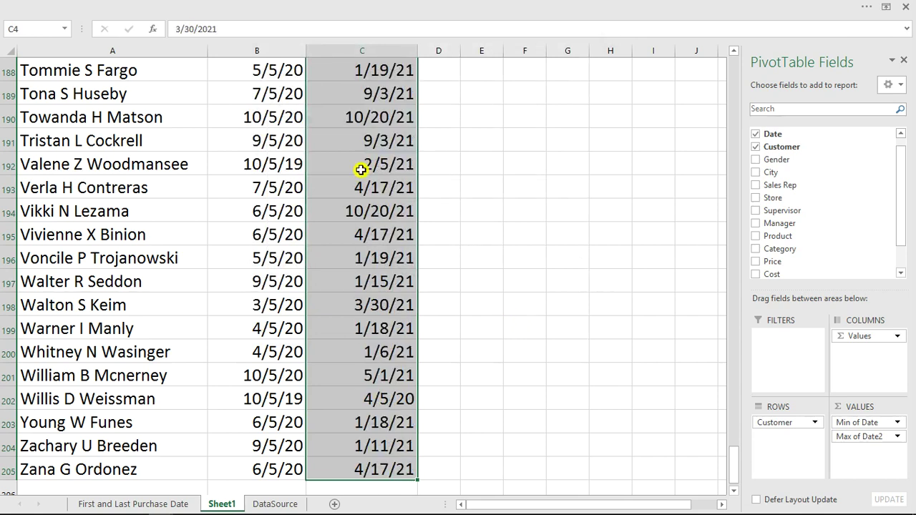
pyautogui.scroll(20, 360, 166)
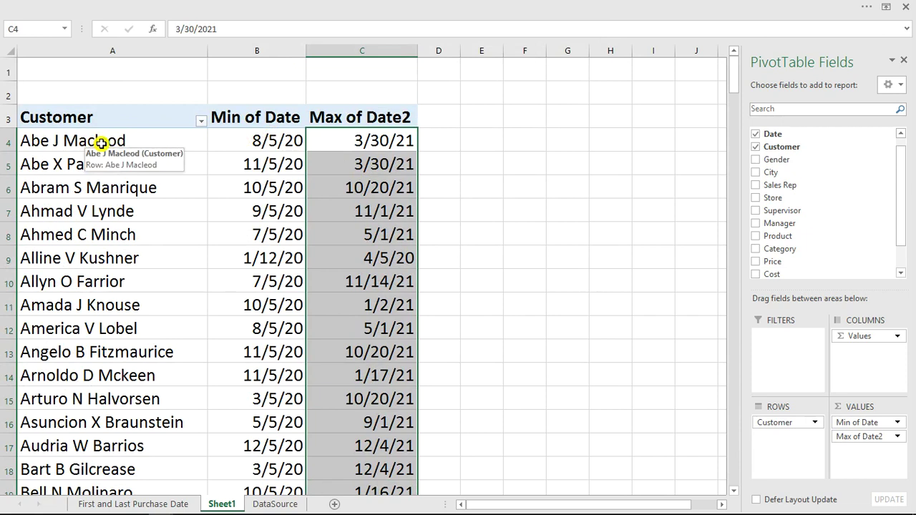
pyautogui.click(257, 143)
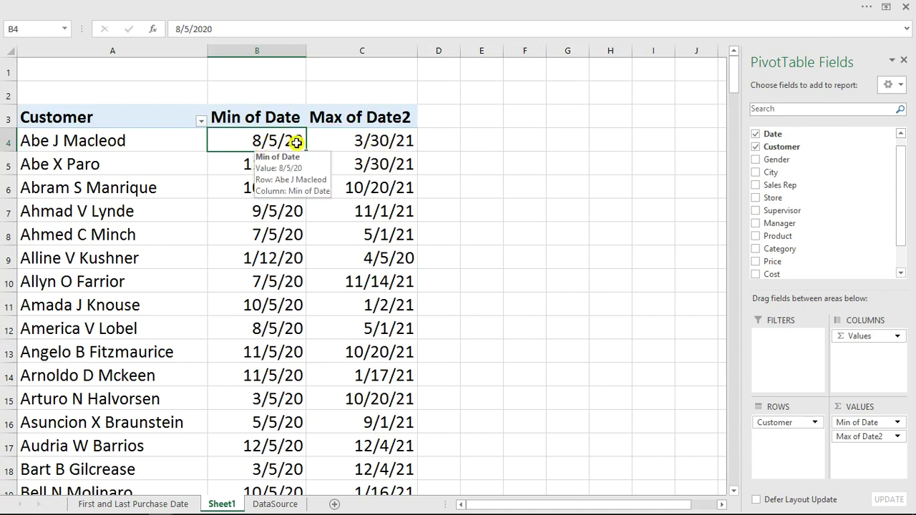
# Step: Copy the first customer's name from A4 in the formula bar, then go to DataSource
pyautogui.click(46, 141)
pyautogui.moveTo(275, 29); pyautogui.dragTo(153, 30)
pyautogui.hotkey('ctrl', 'c')
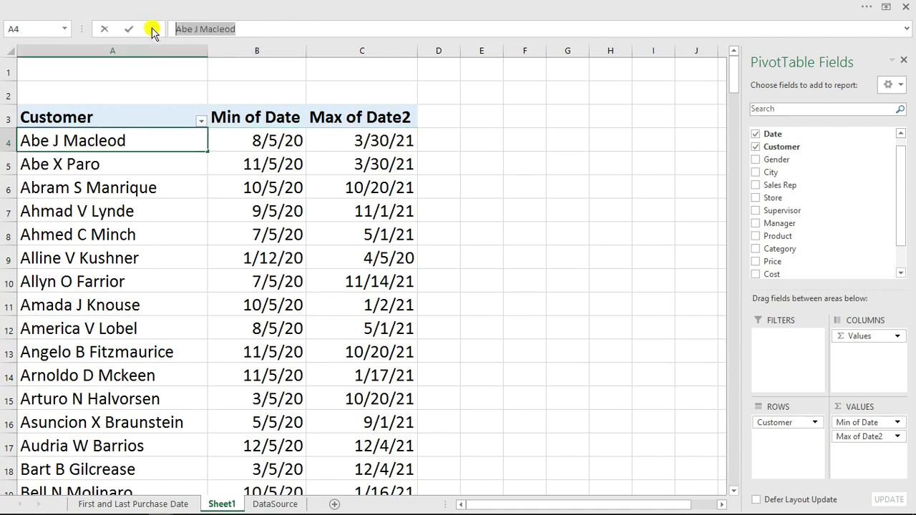
pyautogui.click(256, 143)
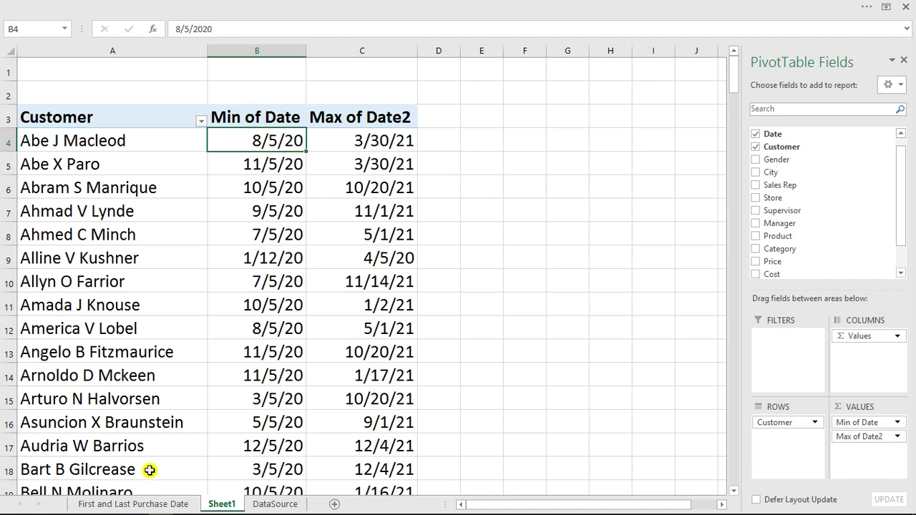
pyautogui.click(263, 505)
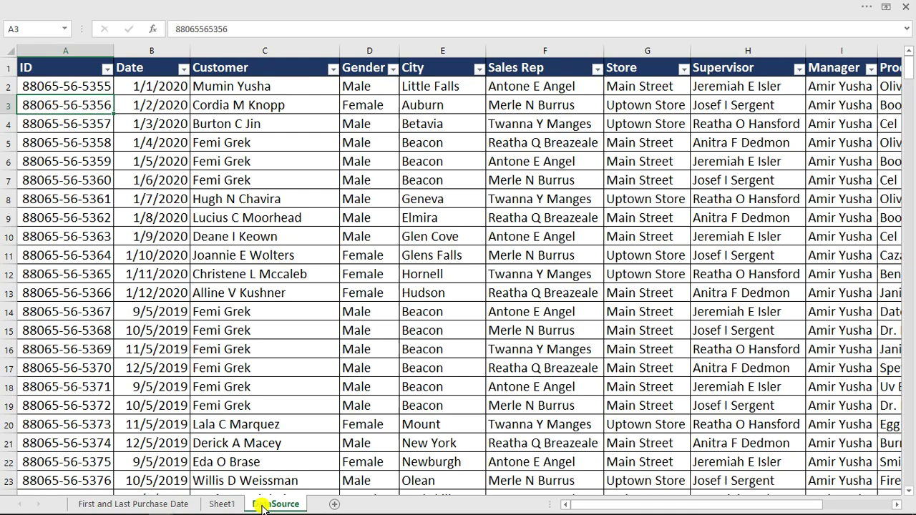
# Step: Filter DataSource's Customer column to the first customer's name, showing only their purchases
pyautogui.click(332, 69)
pyautogui.click(207, 185)
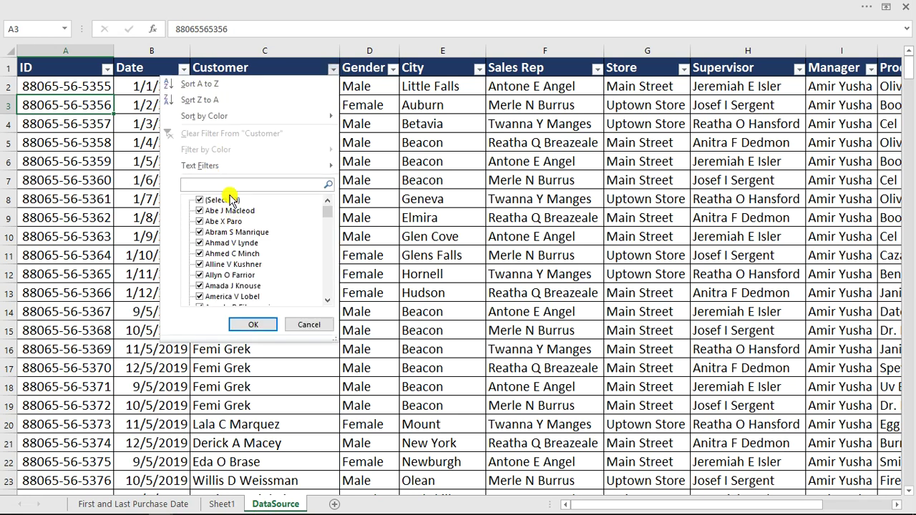
pyautogui.hotkey('ctrl', 'v')
pyautogui.click(251, 326)
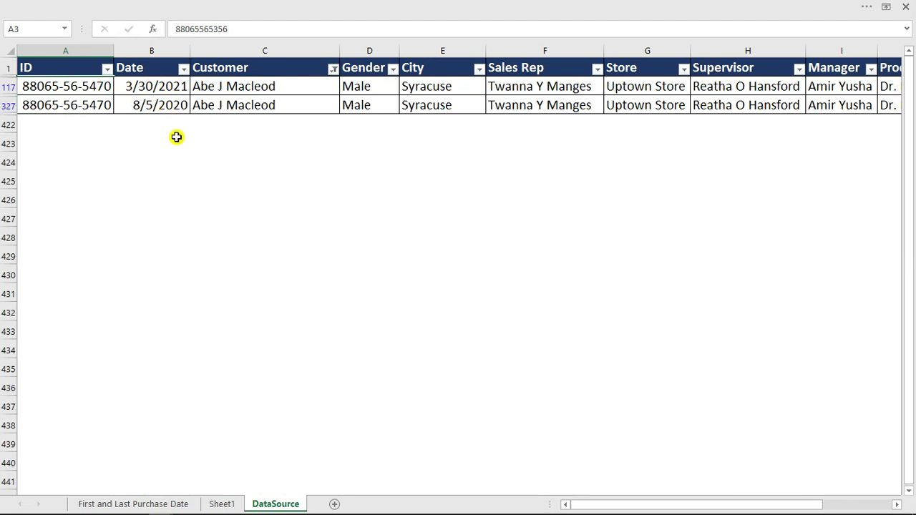
# Step: Compare the pivot's dates with the filtered purchases (8/5/2020 and 3/30/2021), ending on Sheet1
pyautogui.click(222, 504)
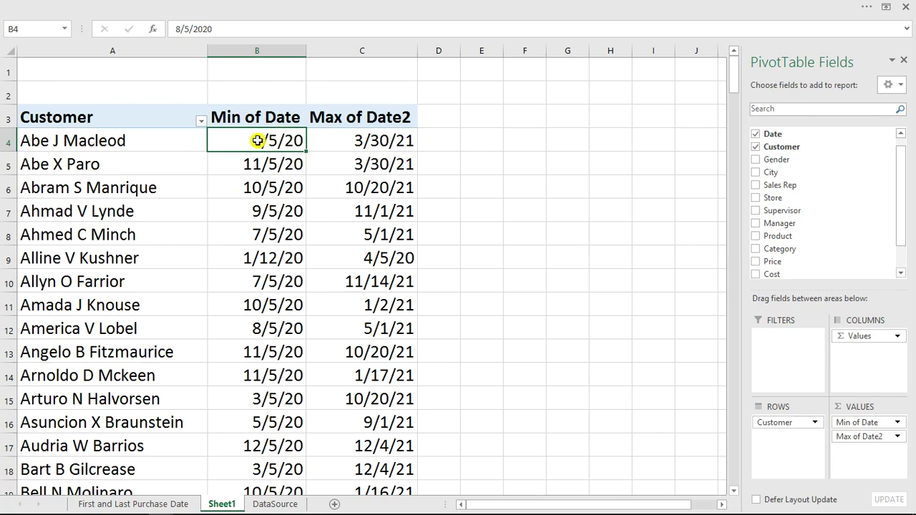
pyautogui.moveTo(262, 143)
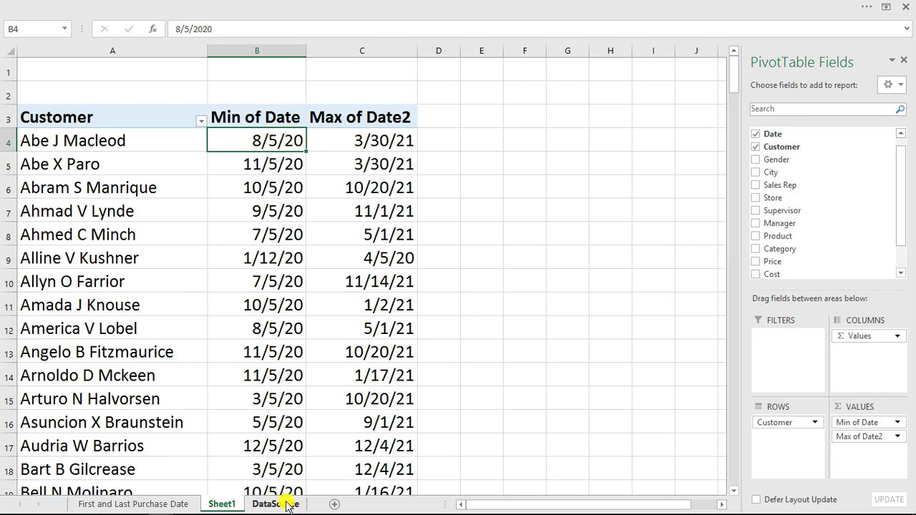
pyautogui.click(272, 504)
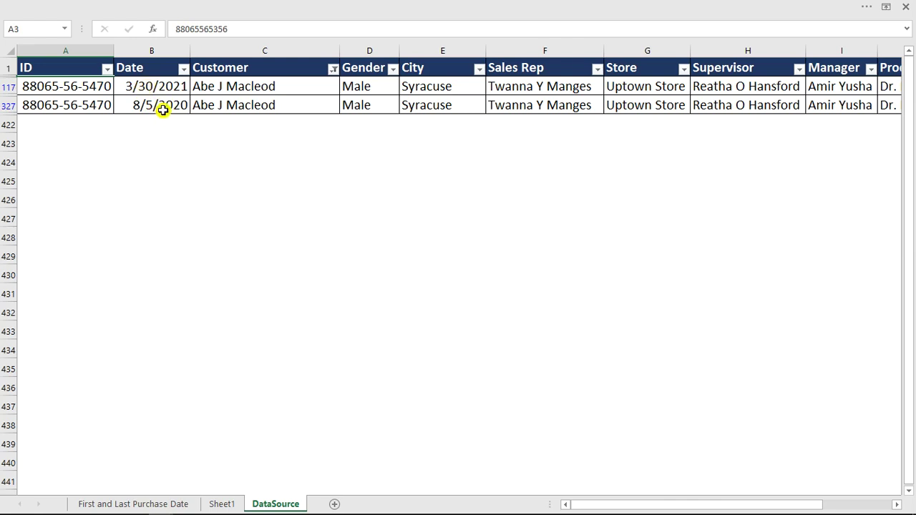
pyautogui.click(222, 504)
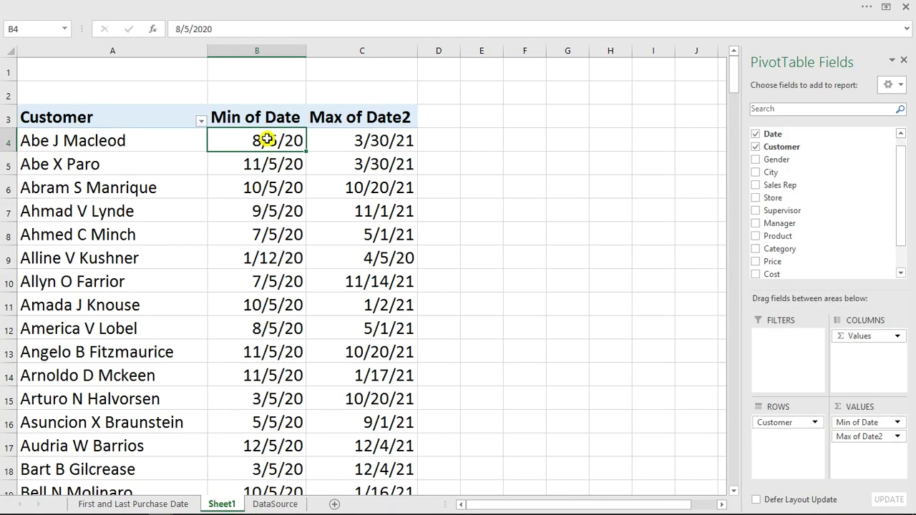
pyautogui.moveTo(267, 139)
# Step: On the First and Last Purchase Date sheet, highlight the first customer's first and last dates
pyautogui.click(143, 505)
pyautogui.moveTo(303, 168); pyautogui.dragTo(417, 170)
pyautogui.moveTo(418, 172)
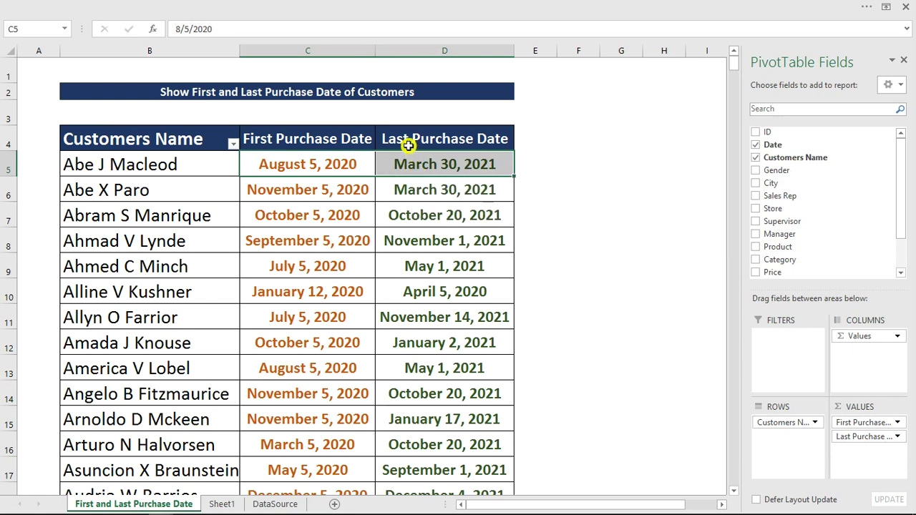
# Step: Switch to the Flex Bar Dashboard workbook and select its customer search field
pyautogui.moveTo(172, 509)
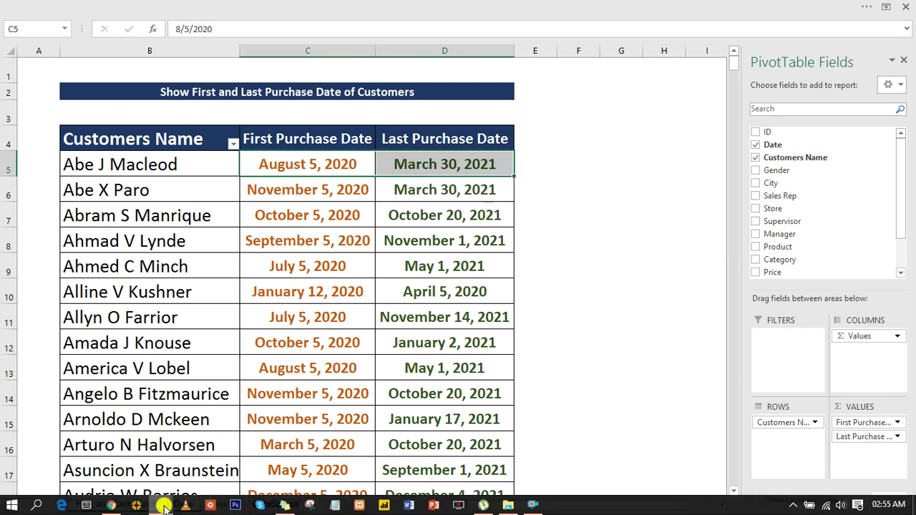
pyautogui.click(100, 452)
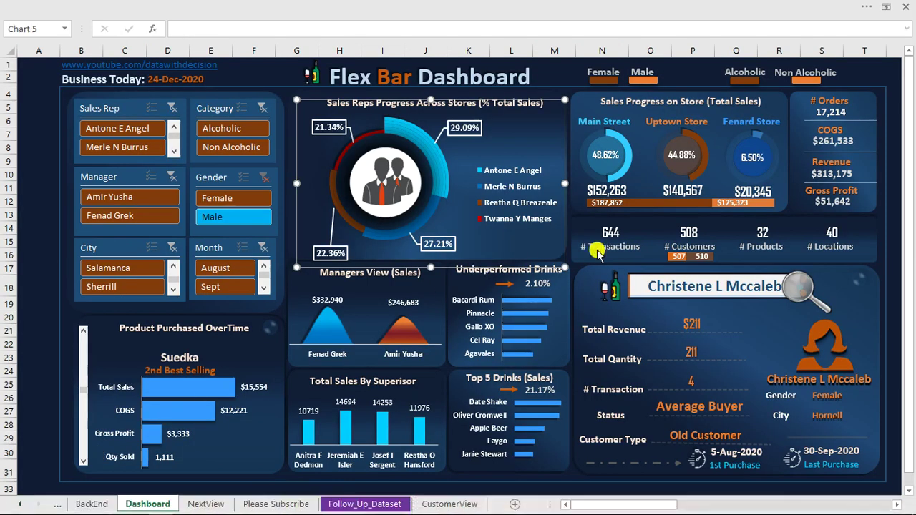
pyautogui.click(714, 287)
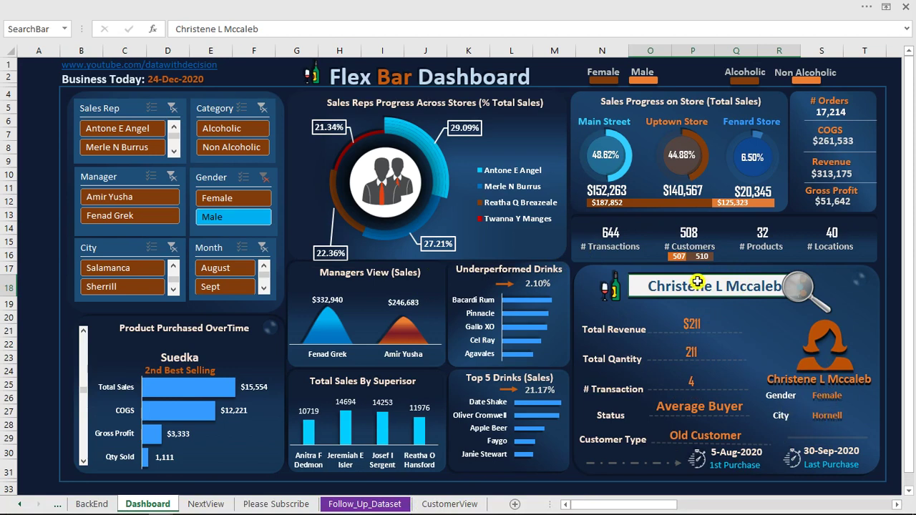
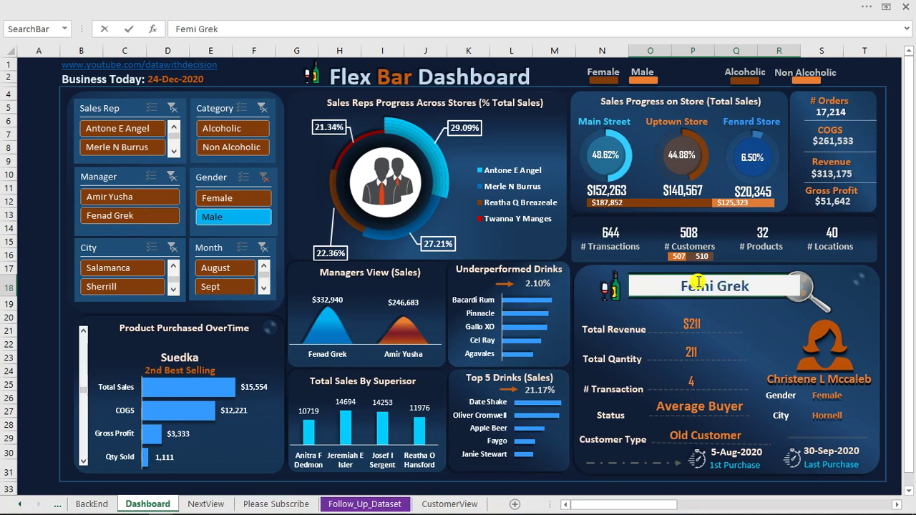
# Step: Search a new customer's name, a Top Buyer with $287 revenue, and open the All Customer View
pyautogui.press('Return')
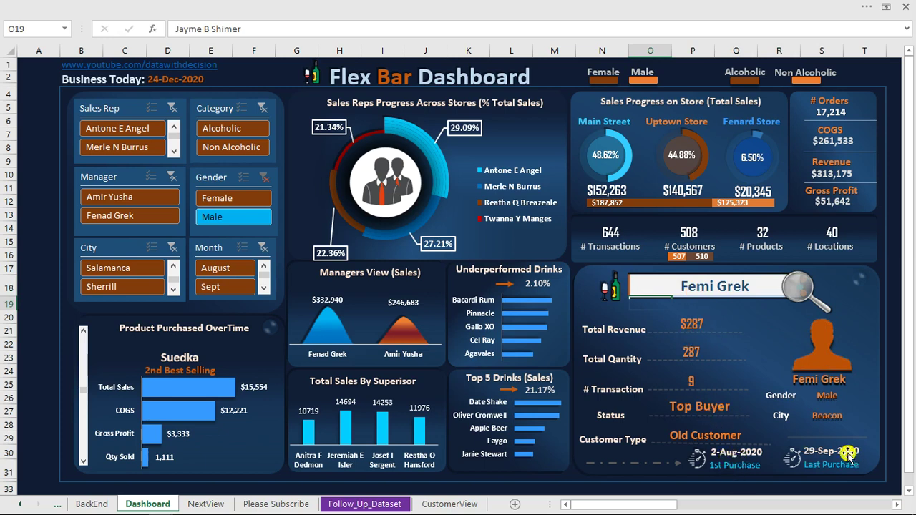
pyautogui.click(756, 334)
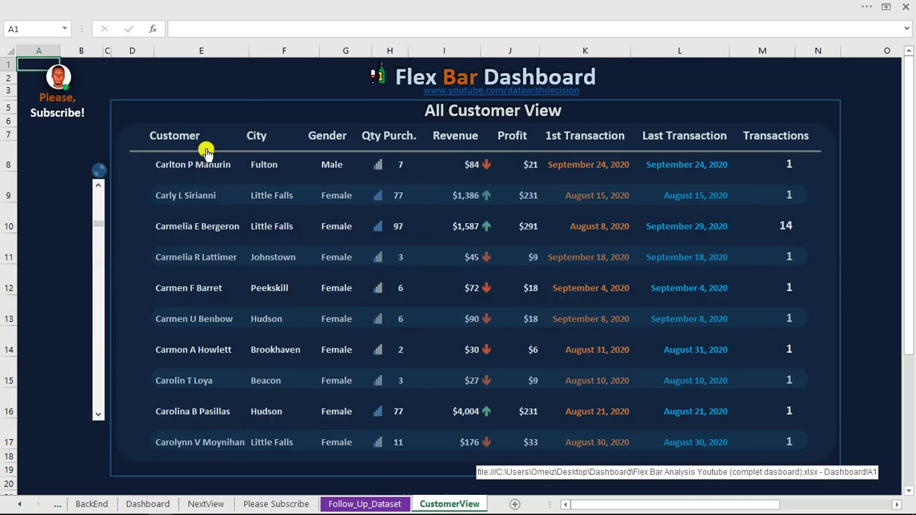
# Step: Advance the customer list ten rows to customers with $36–$1,068 revenue, then return to Dashboard
pyautogui.click(98, 416)
pyautogui.click(98, 416)
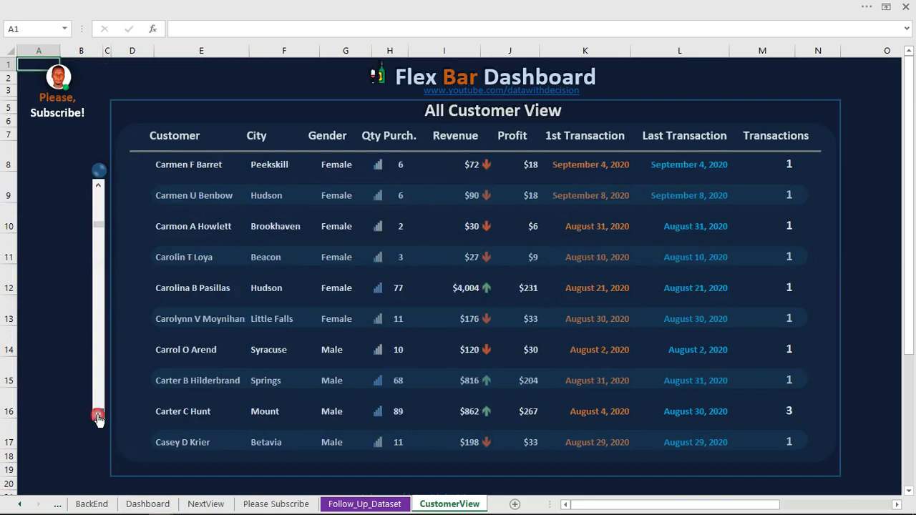
pyautogui.click(98, 416)
pyautogui.click(98, 416)
pyautogui.click(98, 416)
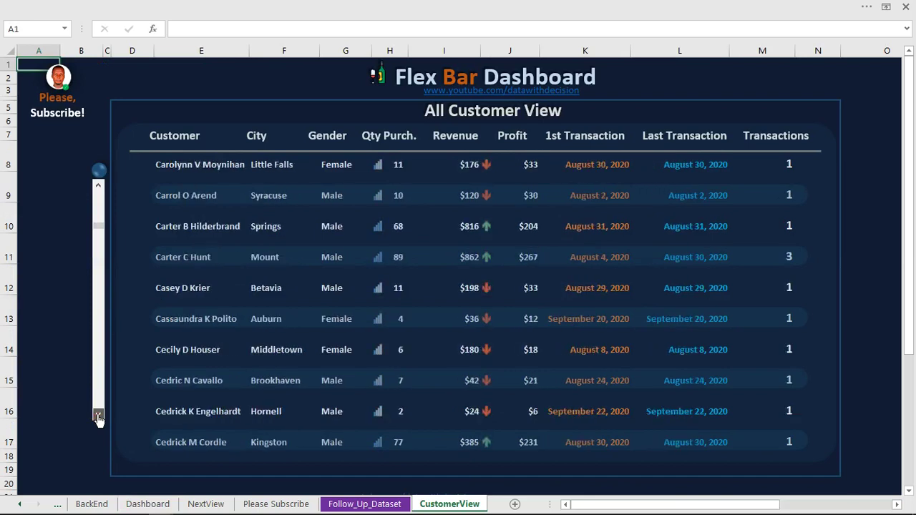
pyautogui.click(98, 416)
pyautogui.click(98, 415)
pyautogui.click(98, 416)
pyautogui.click(98, 416)
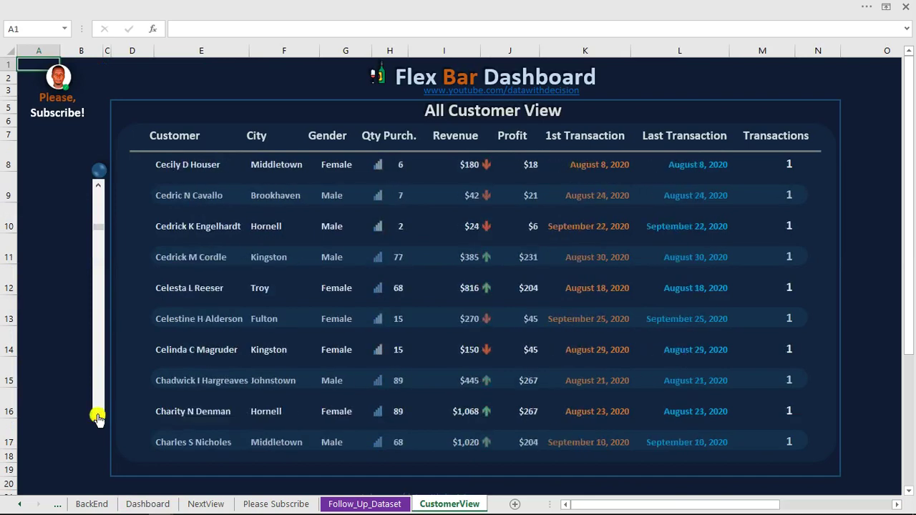
pyautogui.click(98, 416)
pyautogui.click(99, 416)
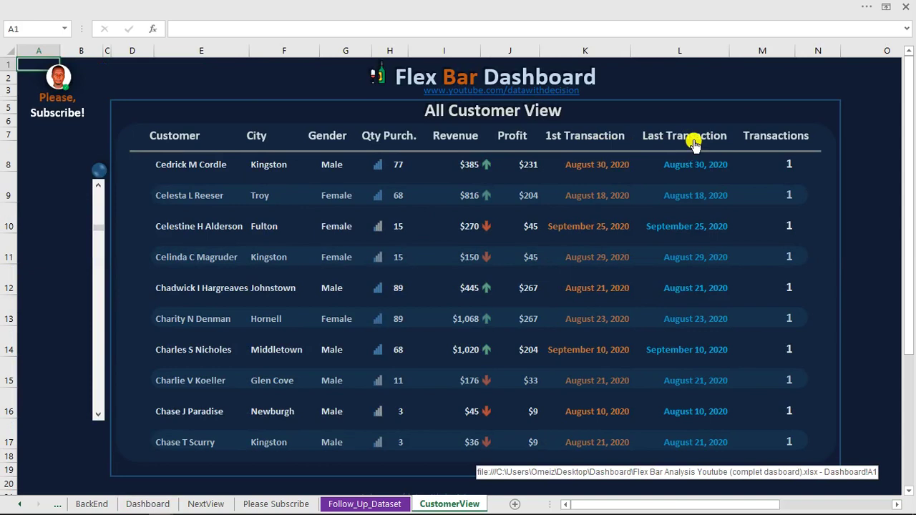
pyautogui.click(666, 148)
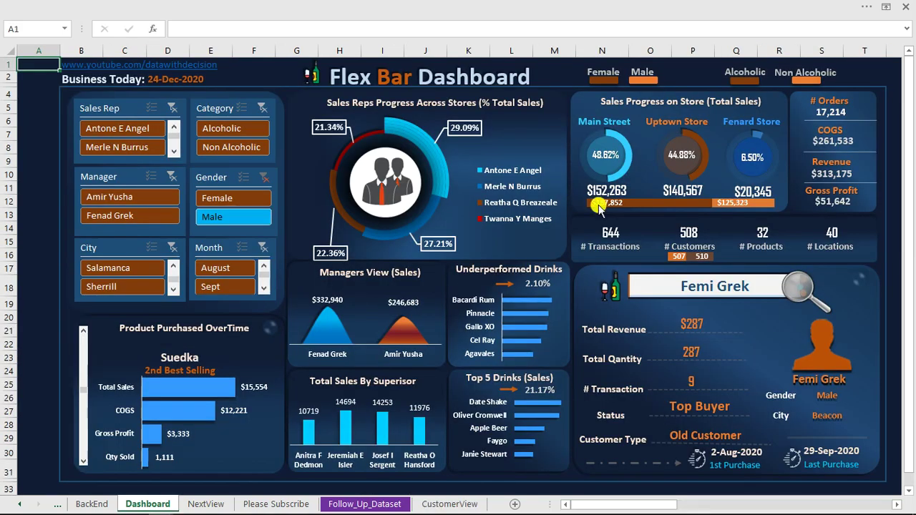
# Step: Search a name absent from the data so the card reads No Data, then open All Products Details
pyautogui.click(677, 286)
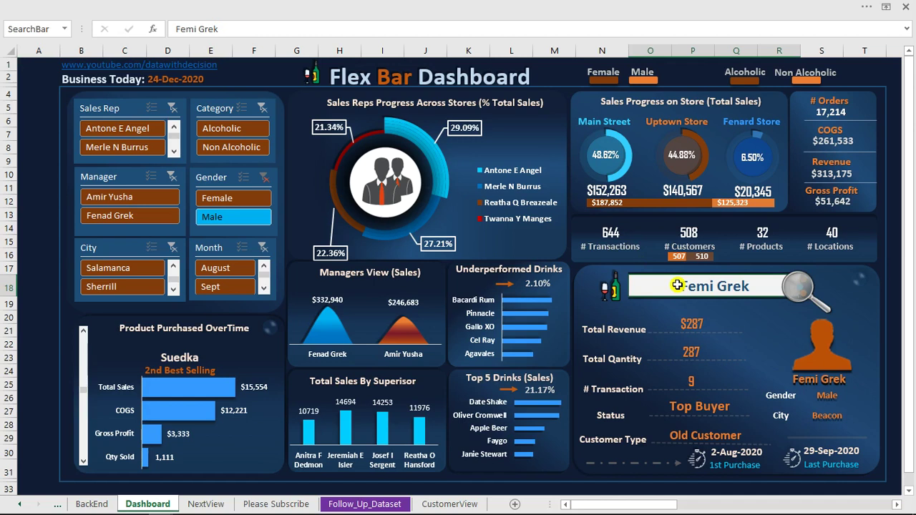
pyautogui.press('BackSpace')
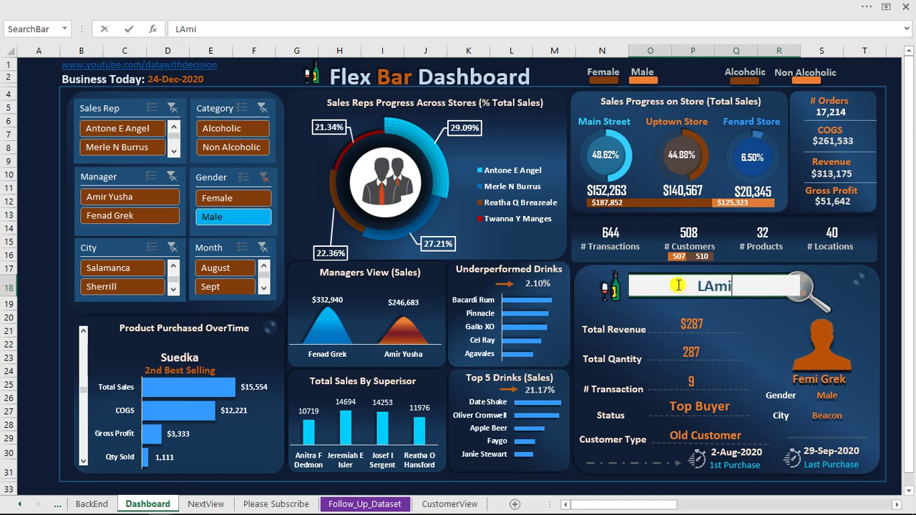
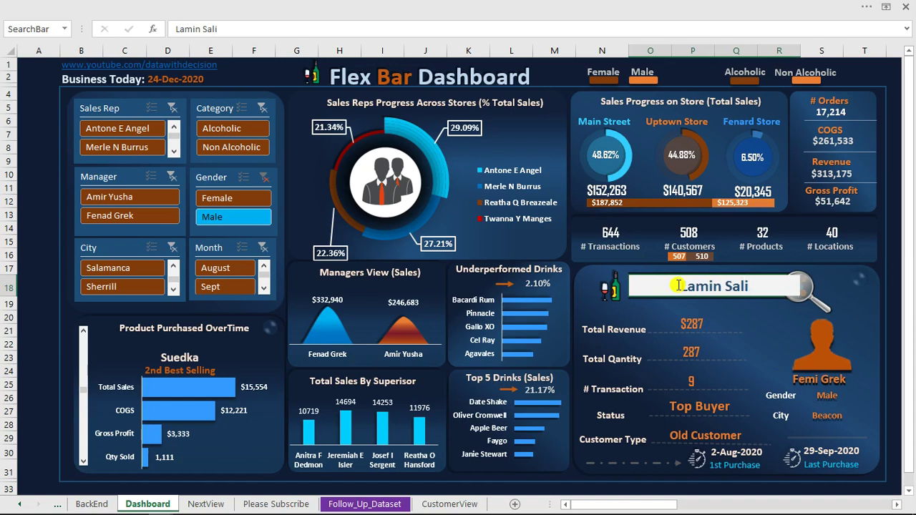
pyautogui.press('Return')
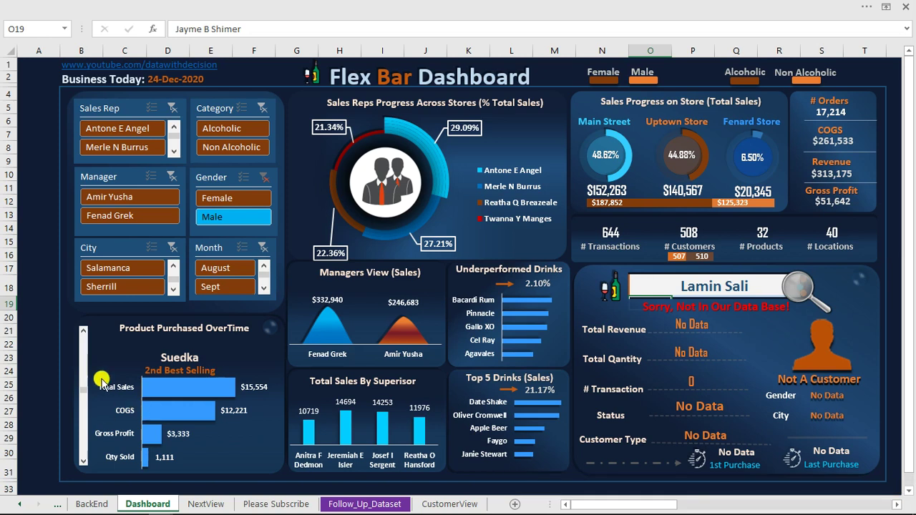
pyautogui.click(120, 365)
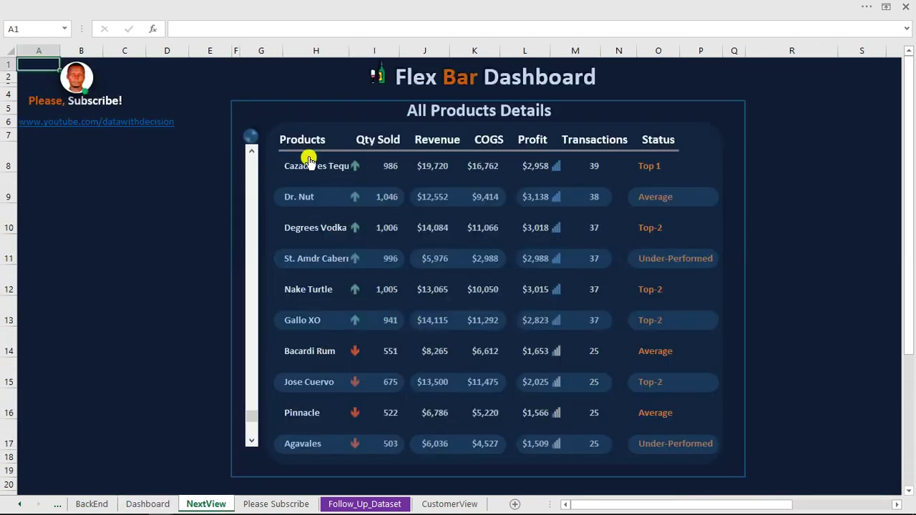
# Step: Scroll the products list up until Date Shake (1,060 sold, $74,200, Top 1) is first
pyautogui.click(250, 441)
pyautogui.click(251, 152)
pyautogui.click(251, 152)
pyautogui.click(252, 151)
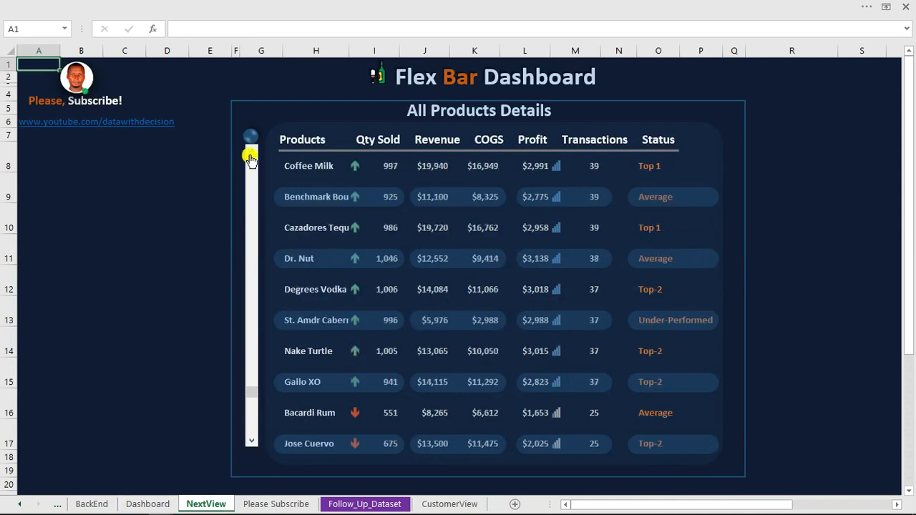
pyautogui.click(252, 152)
pyautogui.click(251, 152)
pyautogui.click(251, 151)
pyautogui.click(251, 152)
pyautogui.click(252, 151)
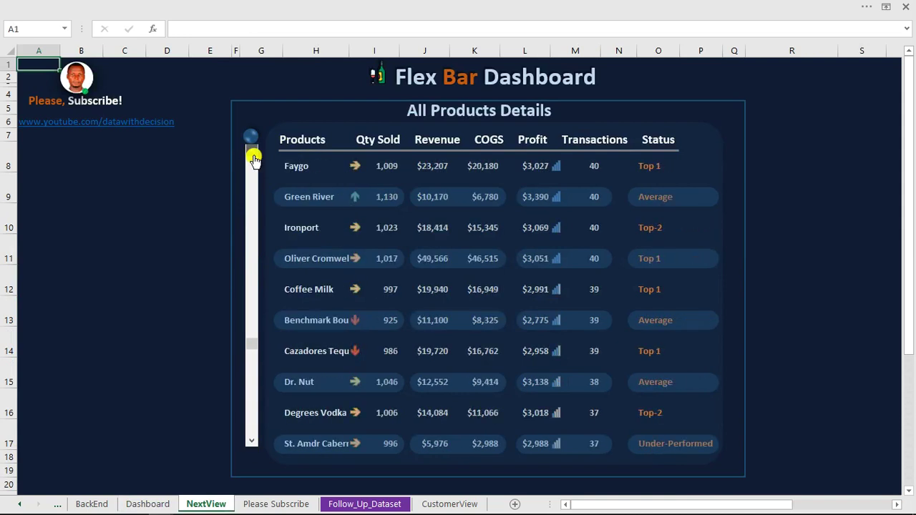
pyautogui.click(252, 153)
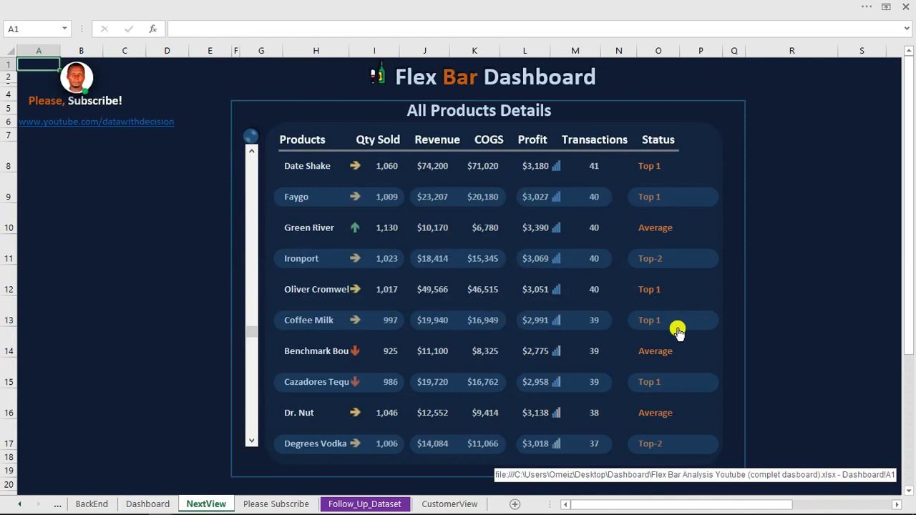
pyautogui.click(412, 205)
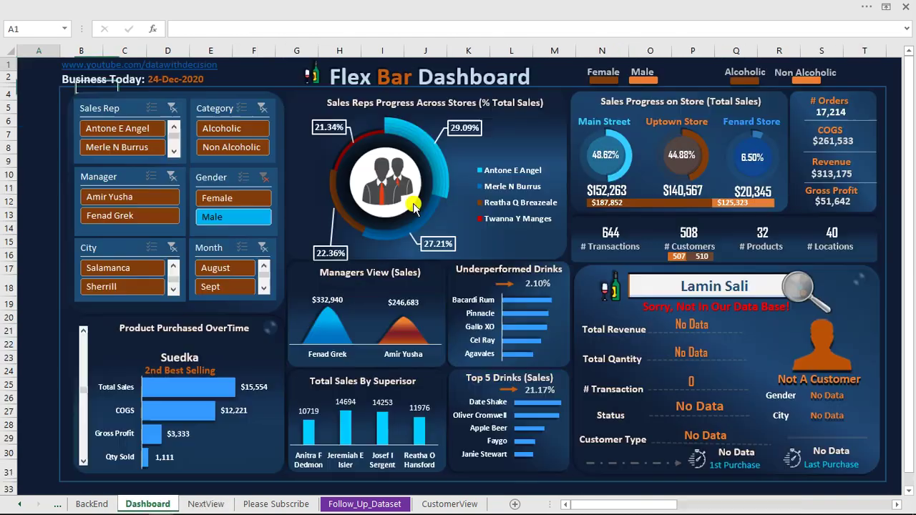